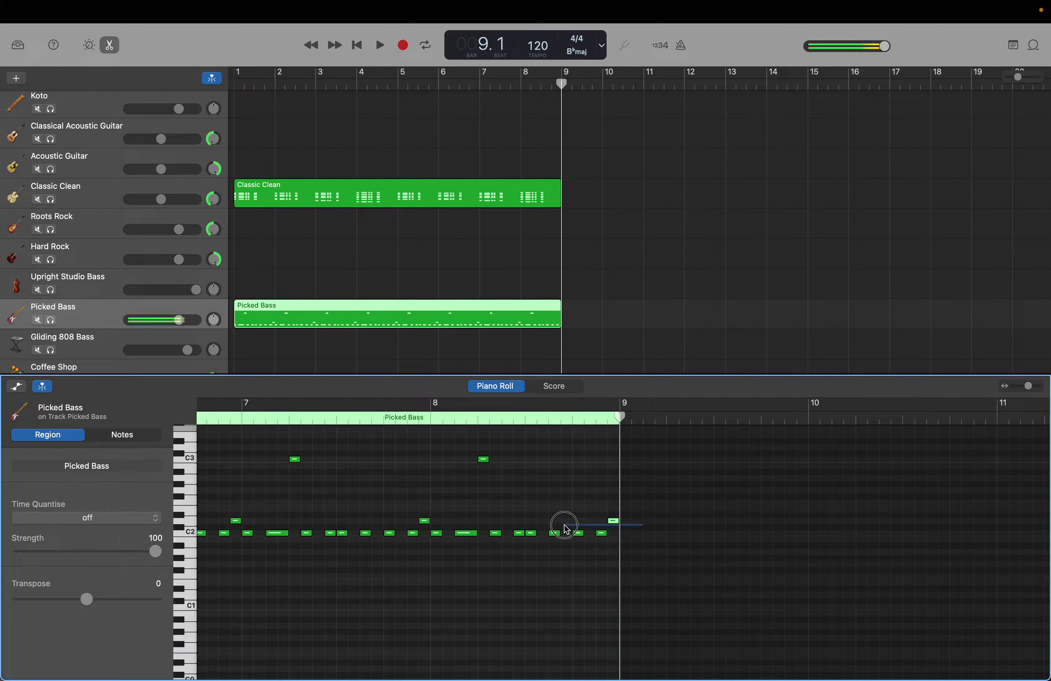
Raise the eight bar-ending notes of the Picked Bass region by 10 semitones to C3.
click(631, 528)
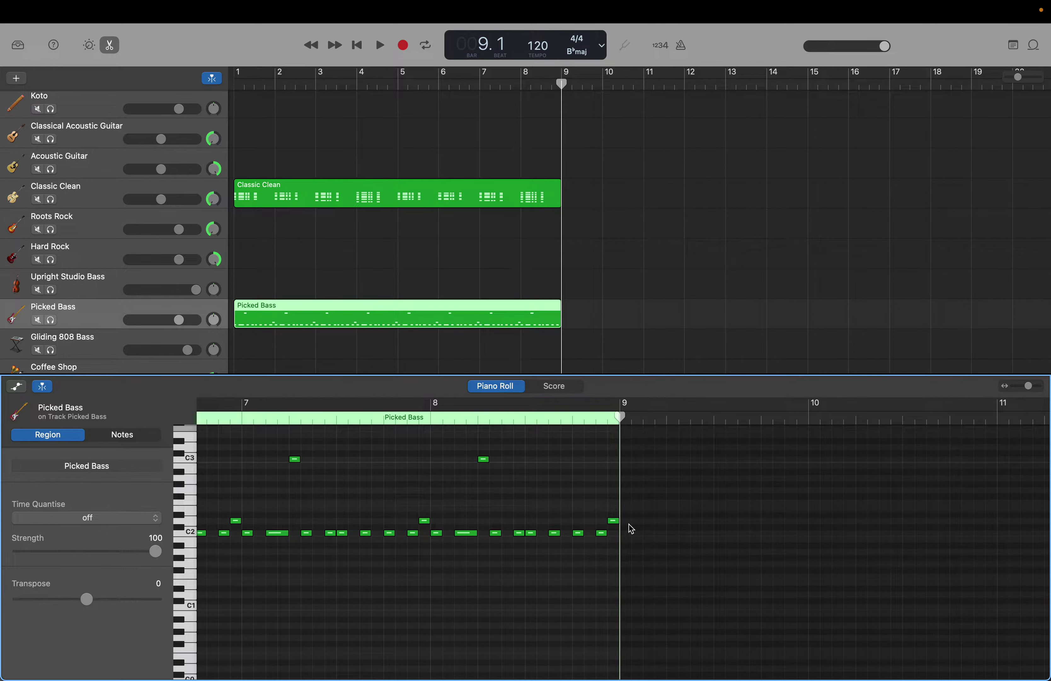
click(631, 528)
drag(629, 524, 178, 508)
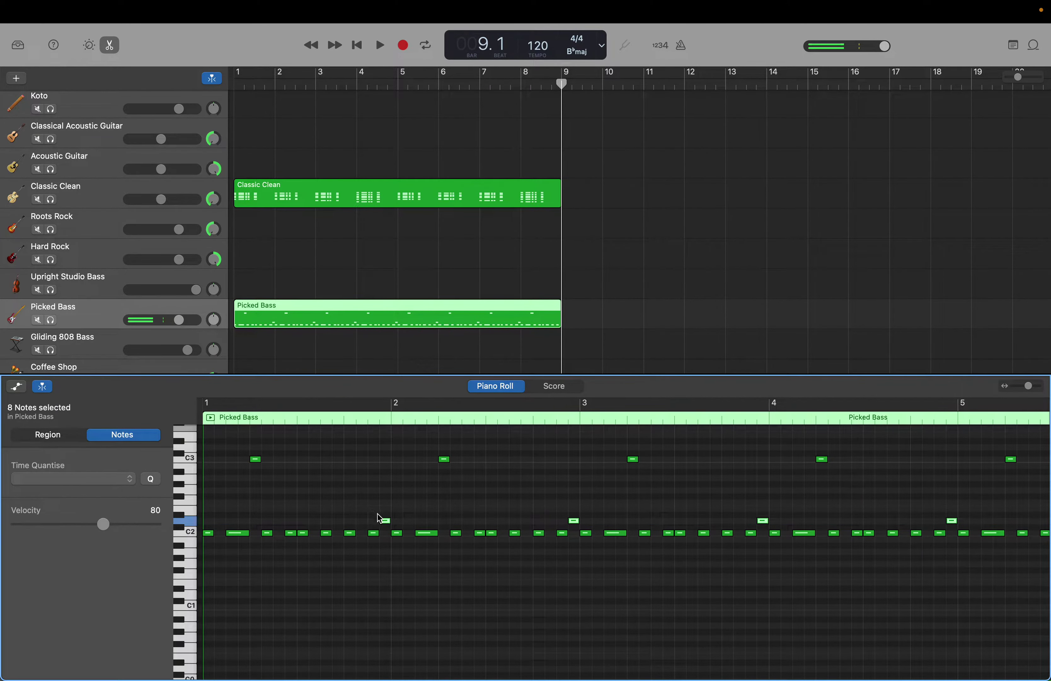
drag(385, 521, 387, 466)
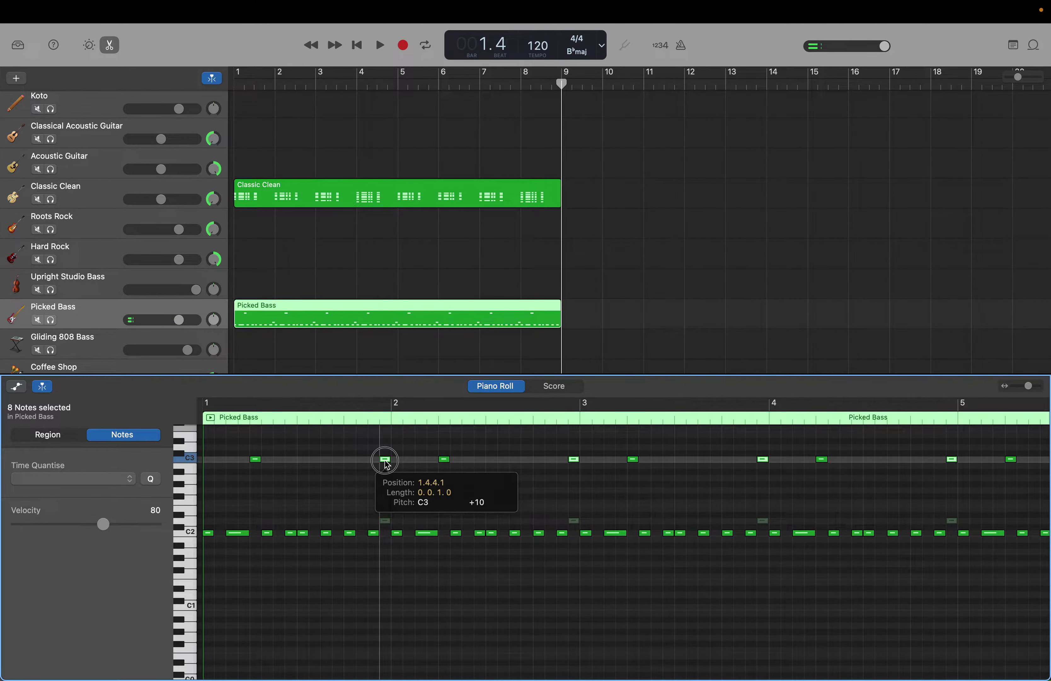
drag(387, 465, 386, 464)
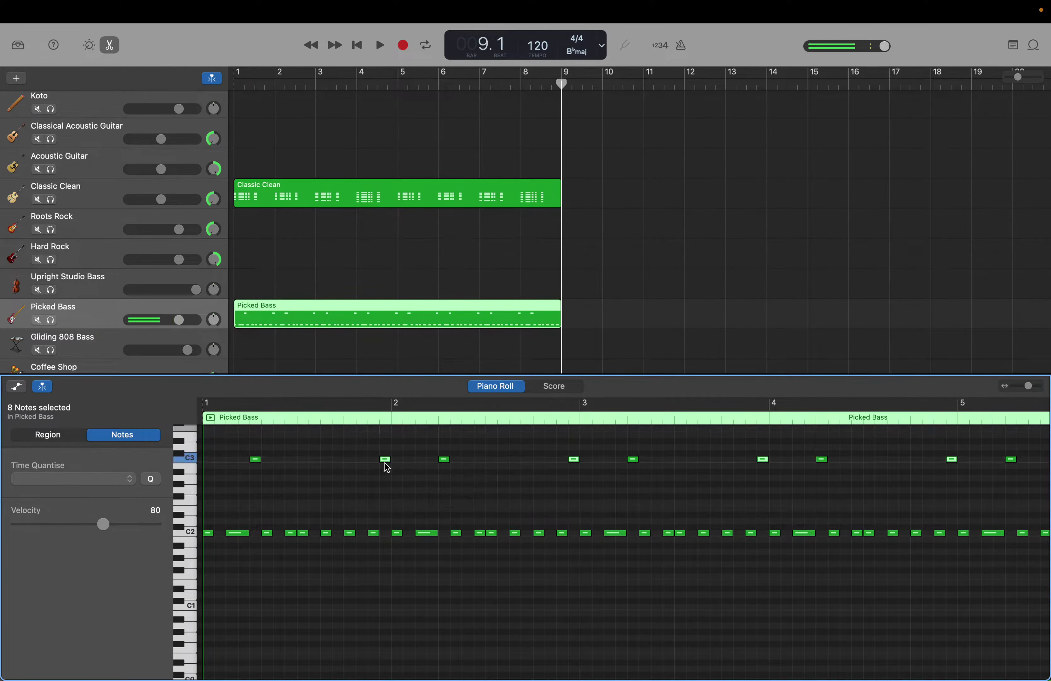
click(373, 534)
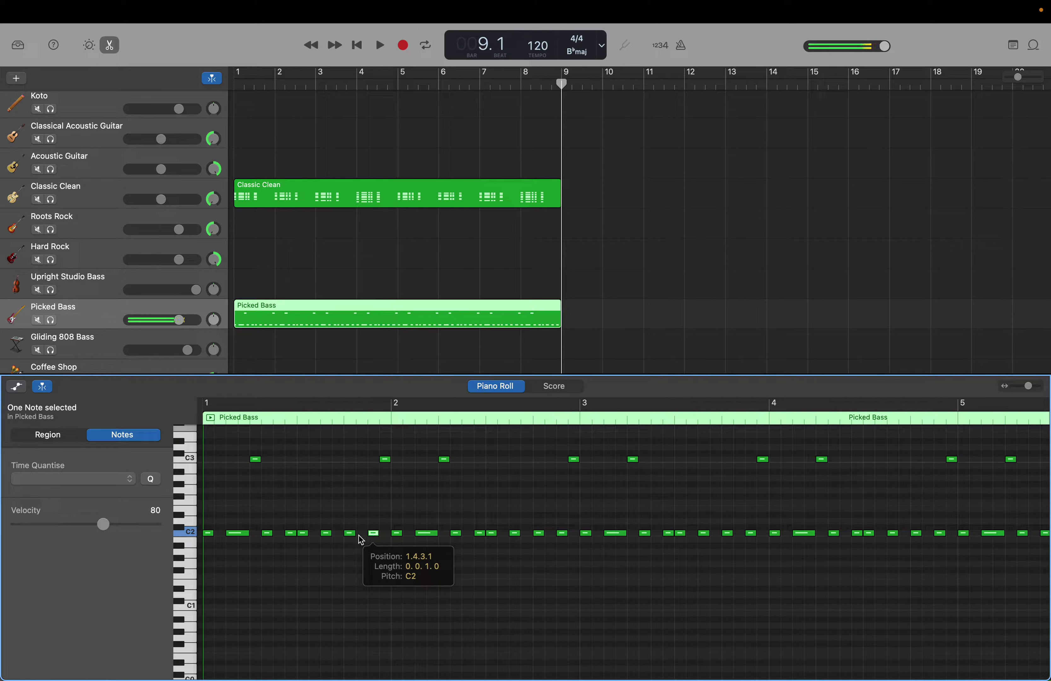
click(387, 459)
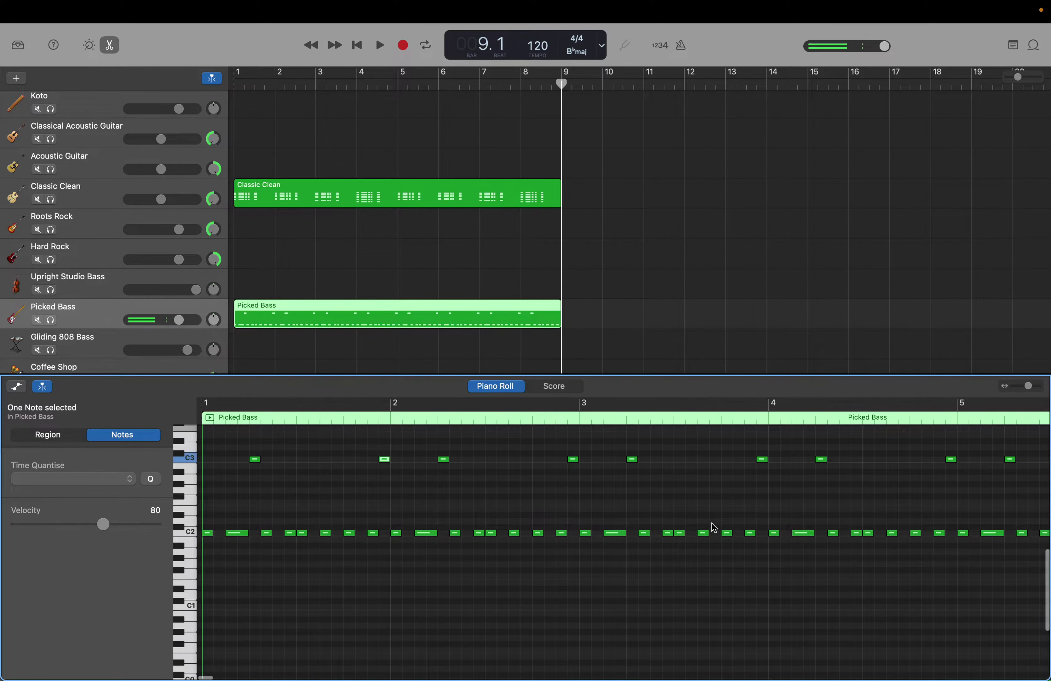
Copy the ten-note pattern in bar 8 of the Picked Bass region and paste it into each of bars 9 to 16.
scroll(714, 528, right, 15)
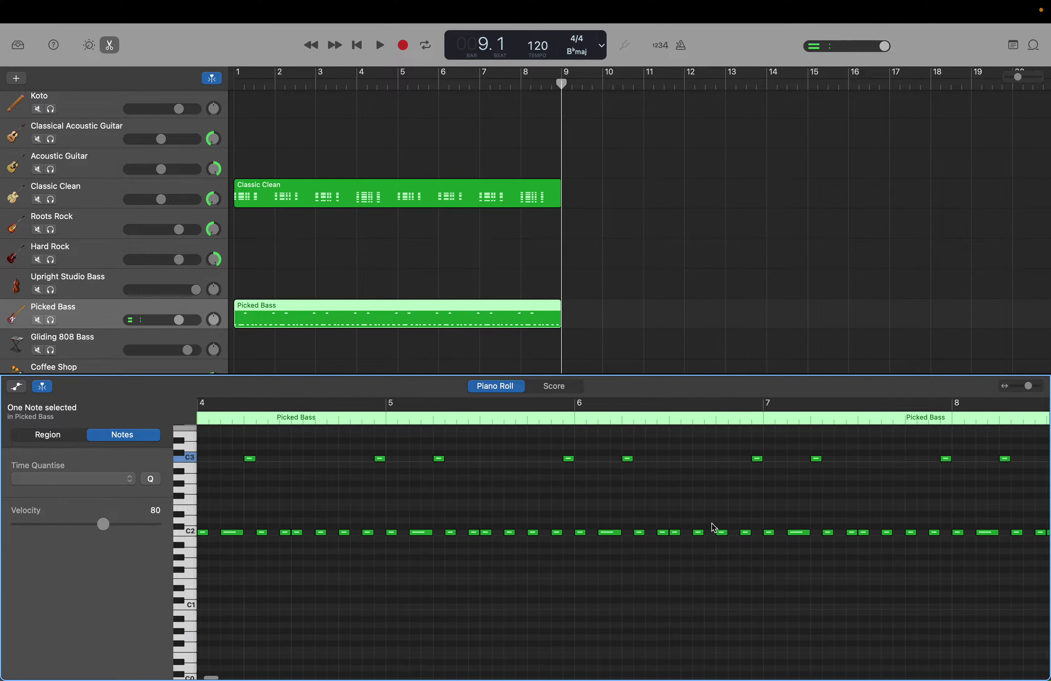
scroll(714, 527, right, 5)
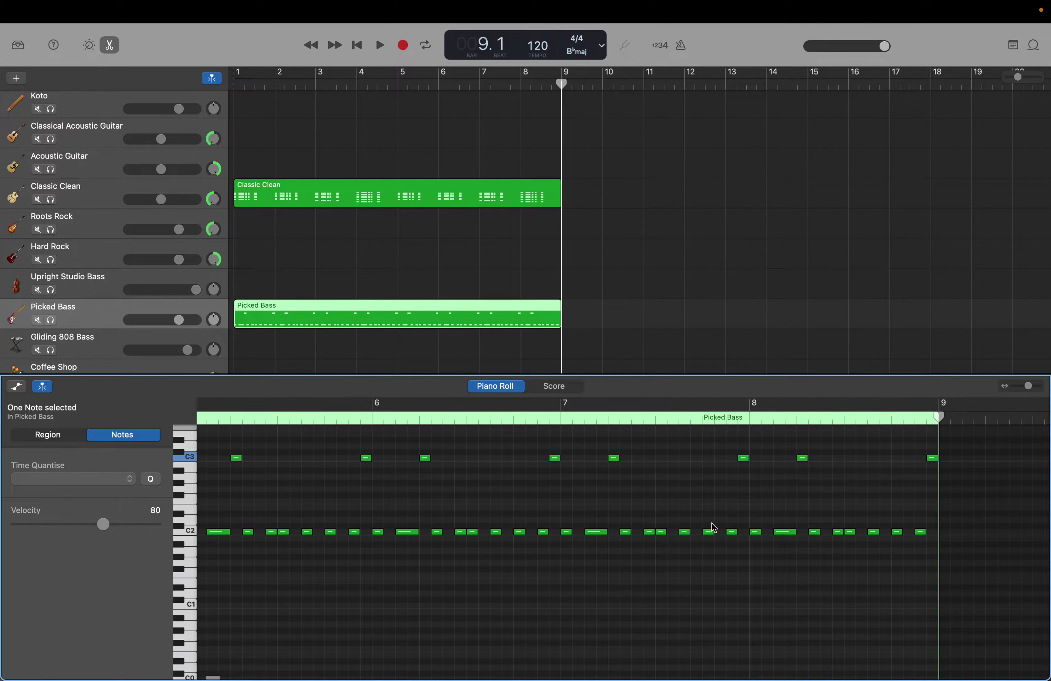
drag(755, 539, 935, 445)
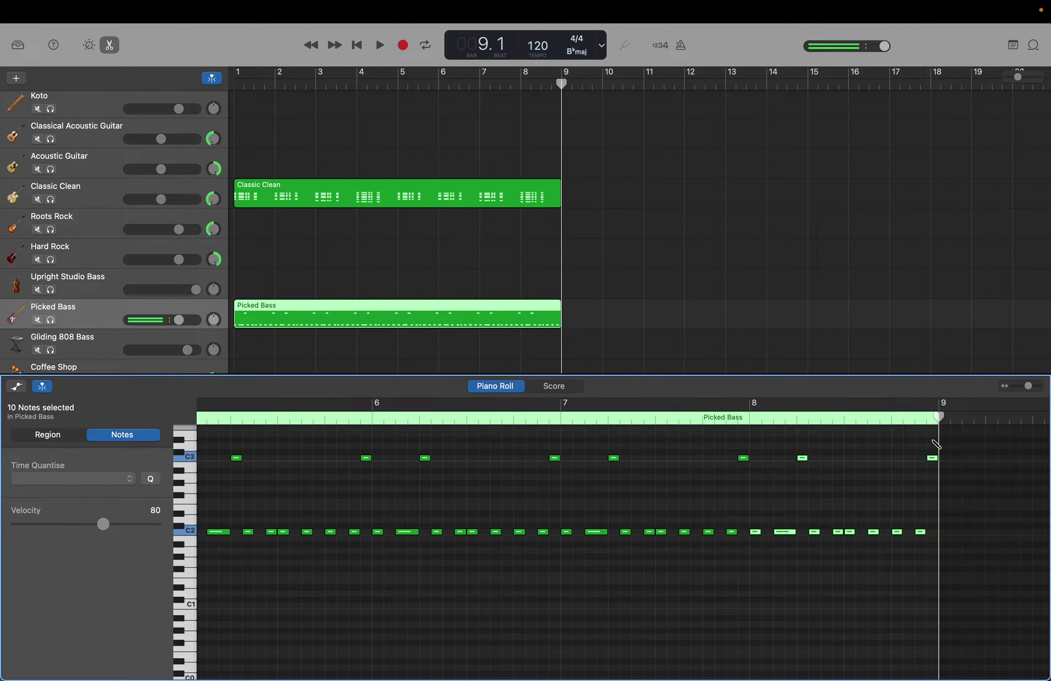
key(super+v)
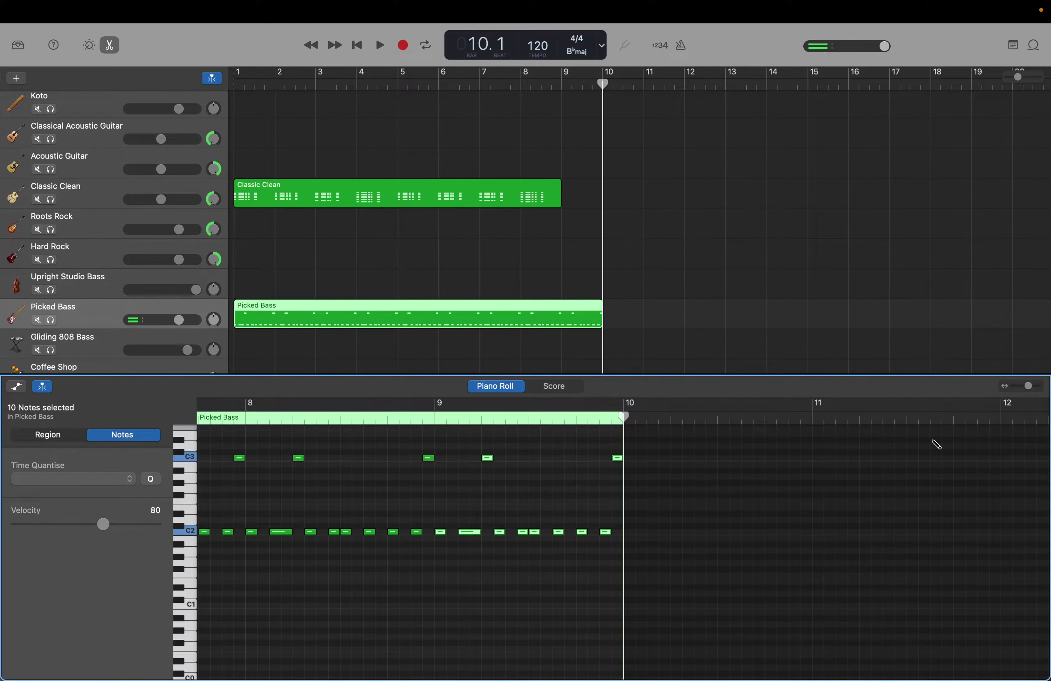
key(super+v)
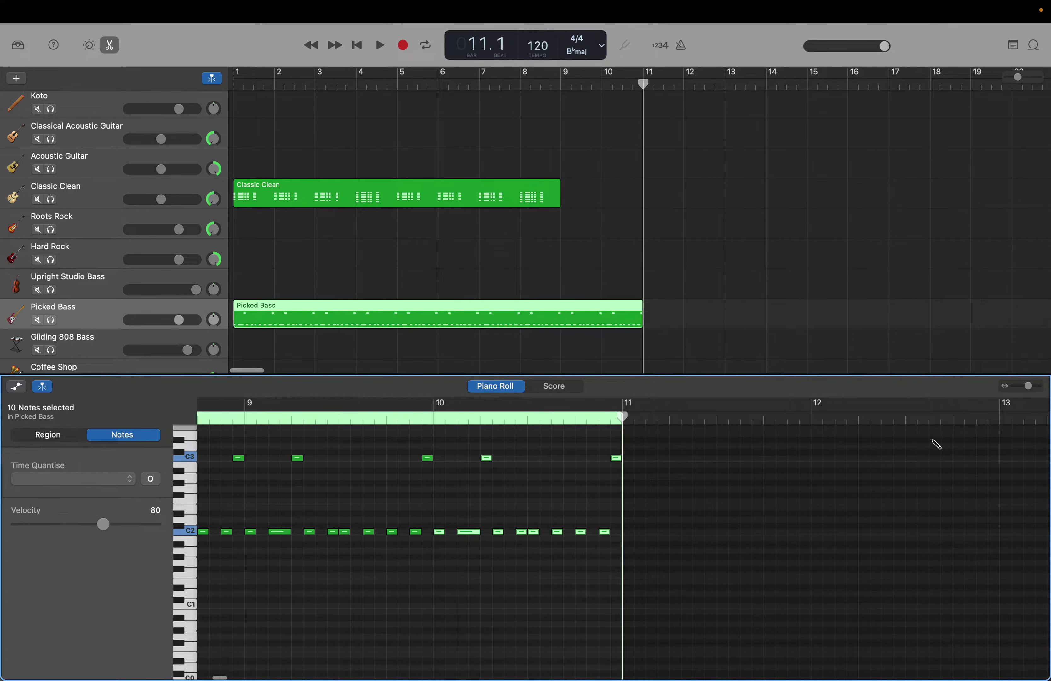
key(super+v)
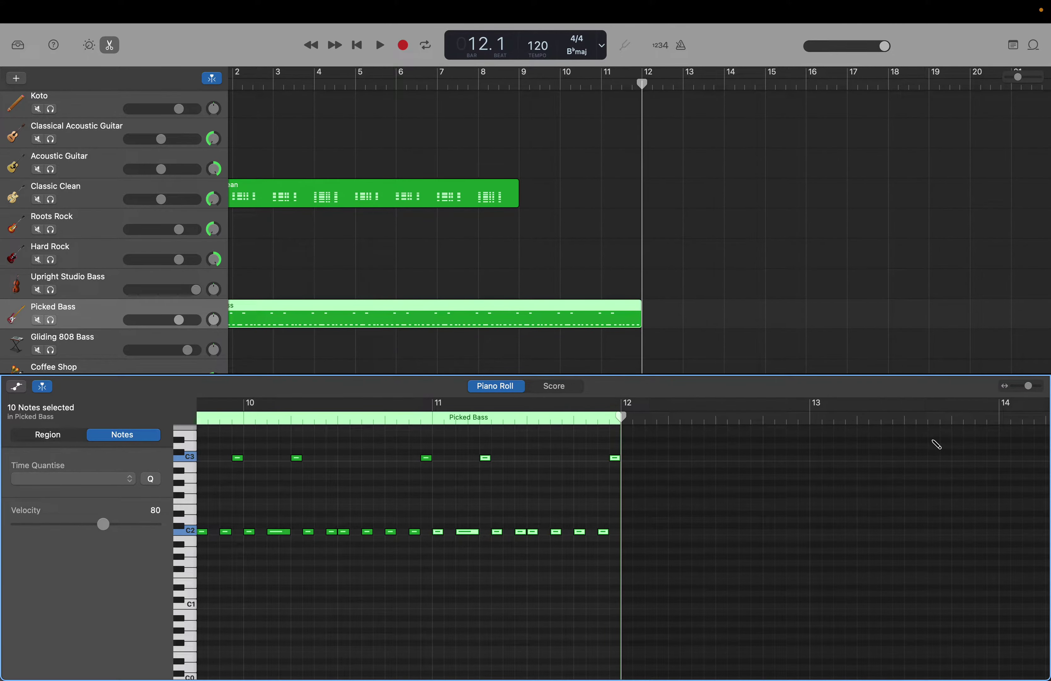
key(super+v)
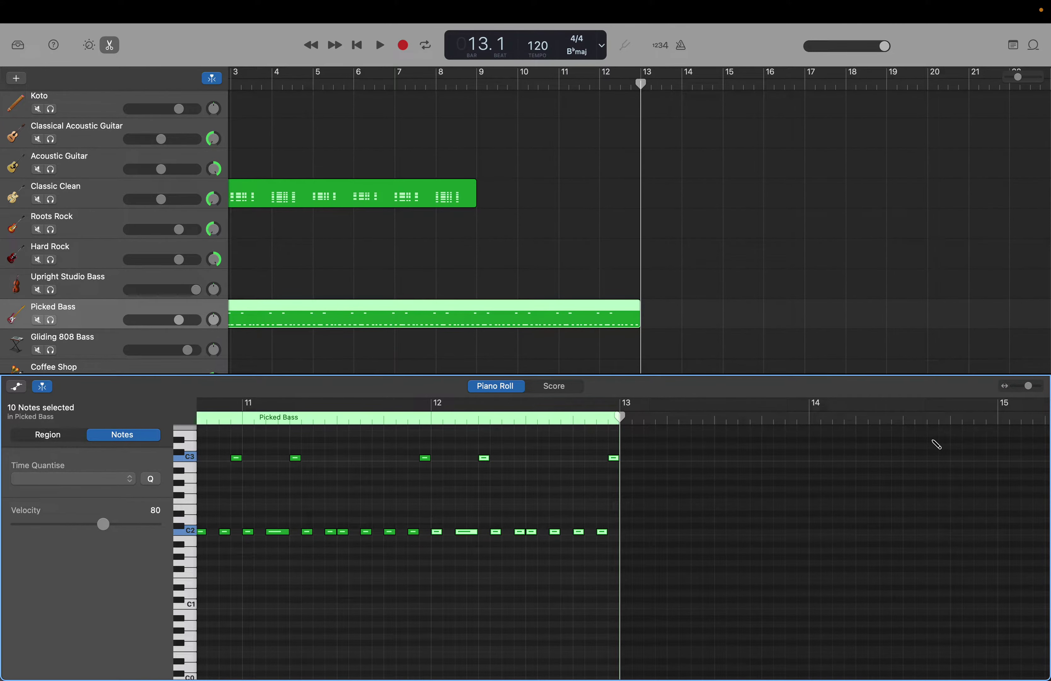
key(super+v)
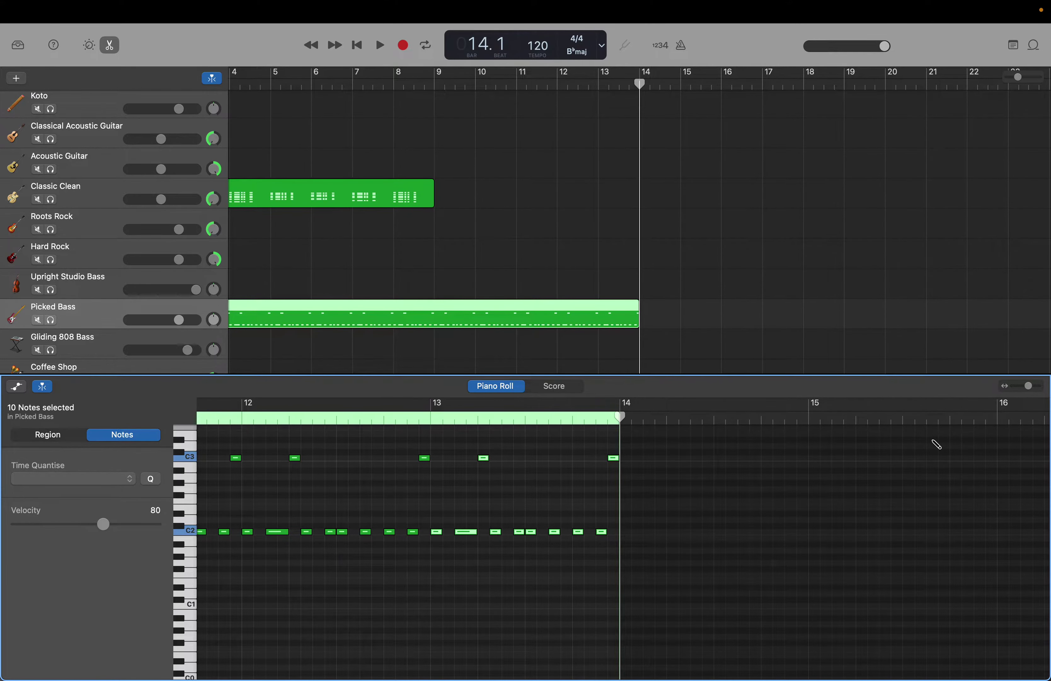
key(super+v)
key(super+v)
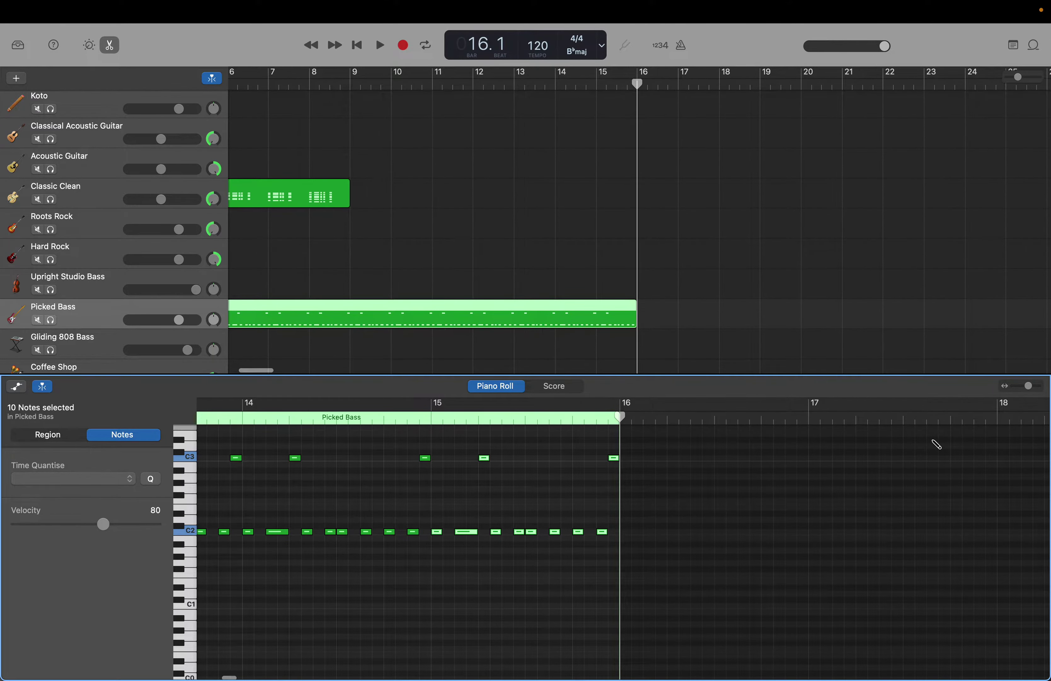
key(super+v)
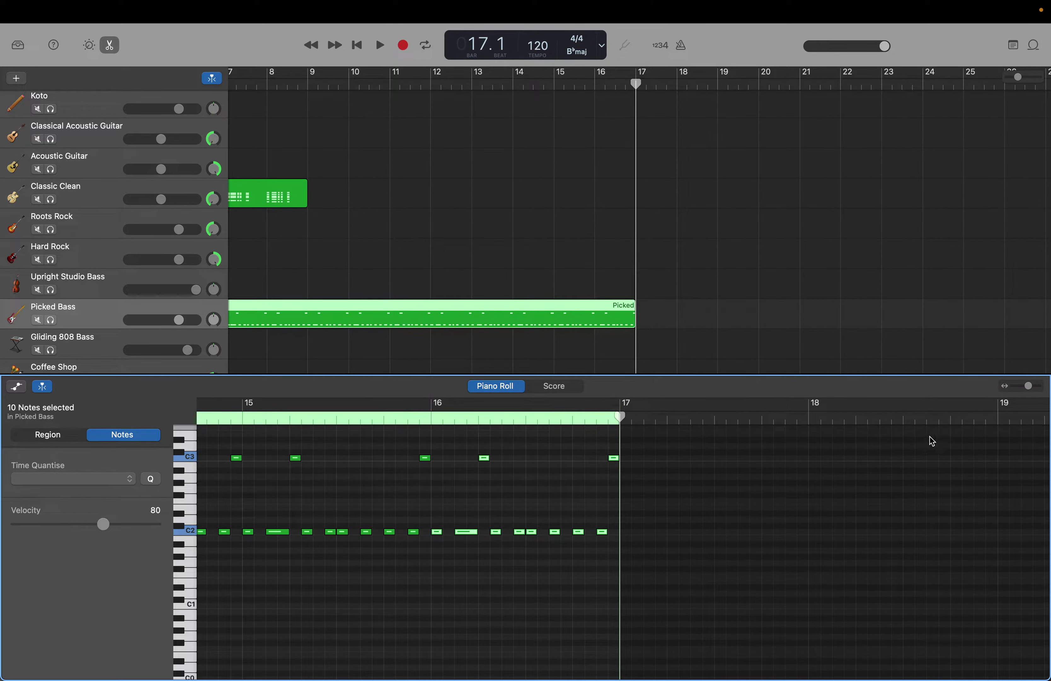
Examine the low notes of the Steinway Grand Piano region from bar 17 to bar 25.
scroll(981, 246, up, 5)
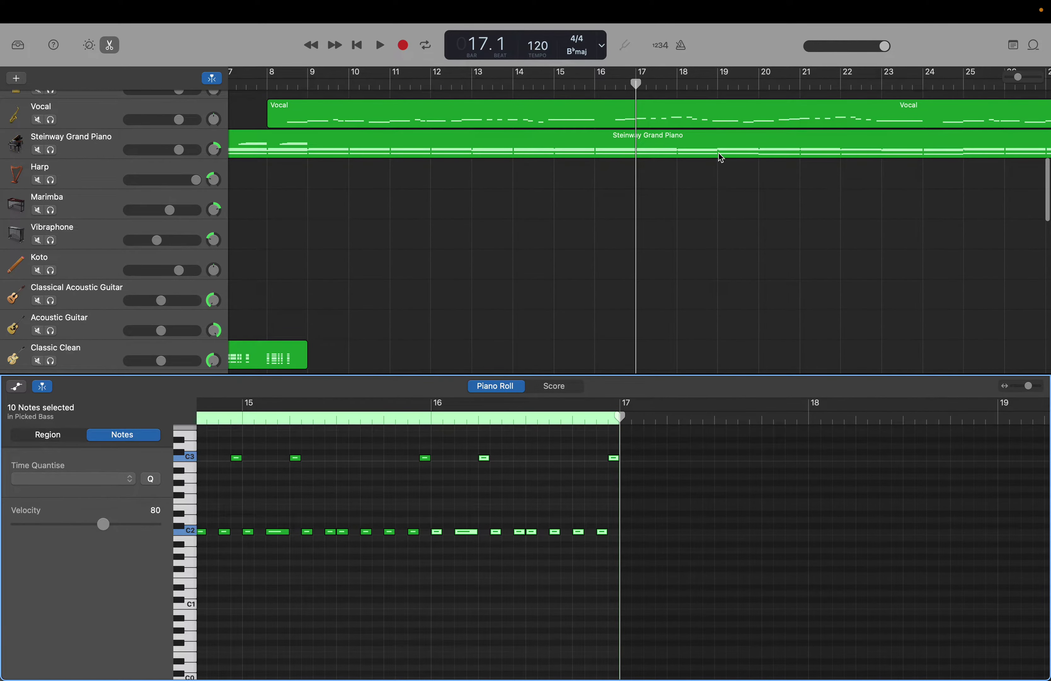
click(658, 153)
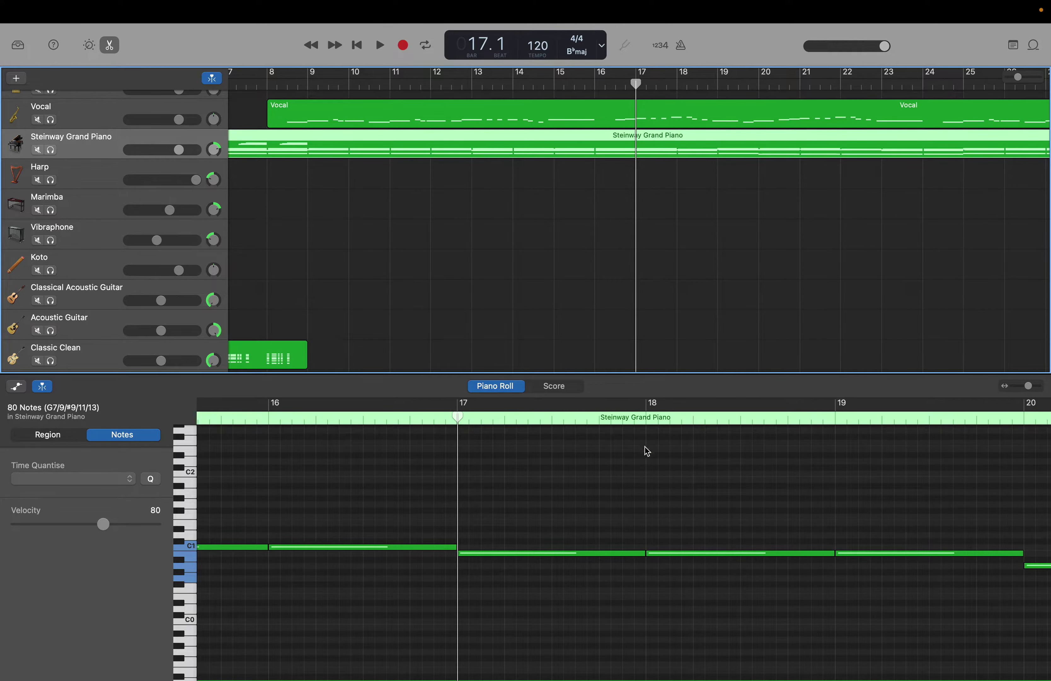
scroll(726, 505, right, 10)
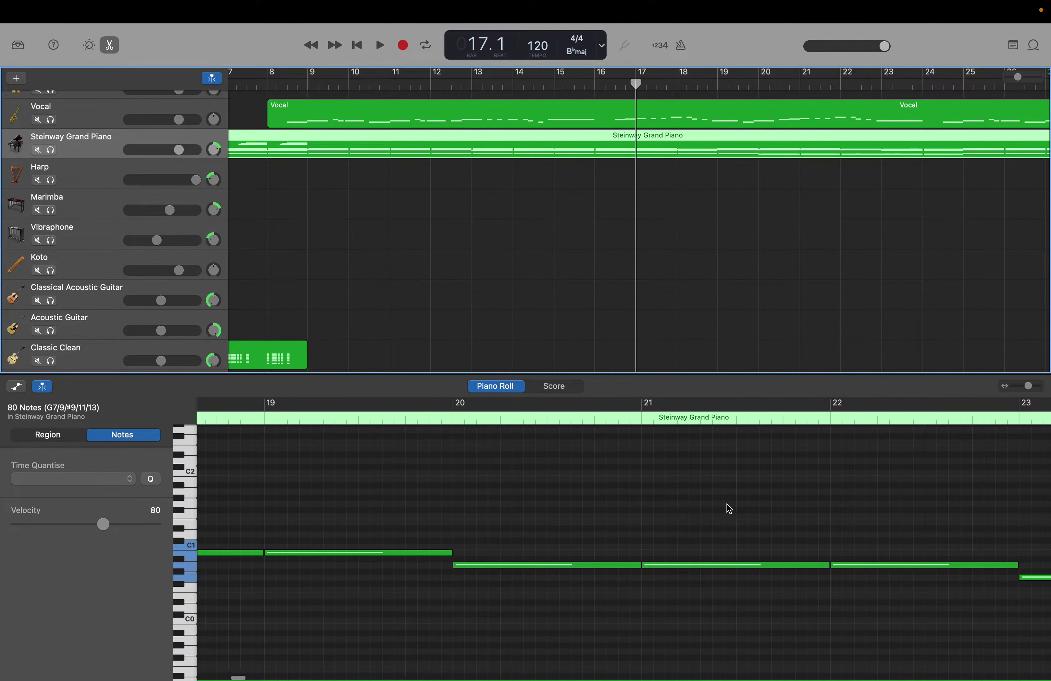
scroll(727, 504, right, 8)
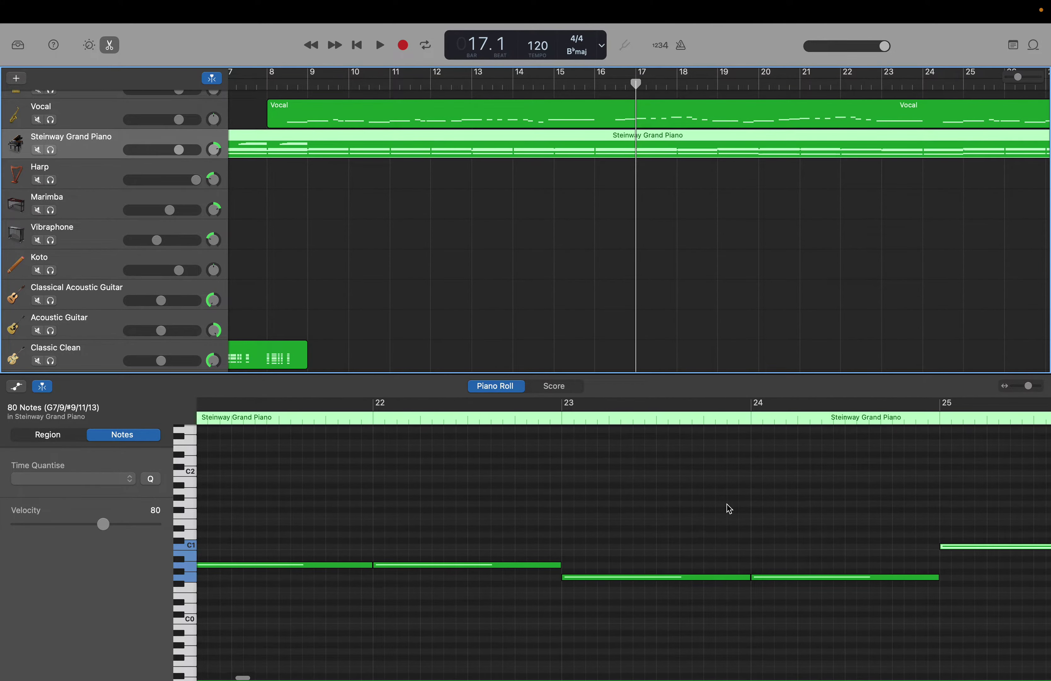
scroll(729, 509, left, 5)
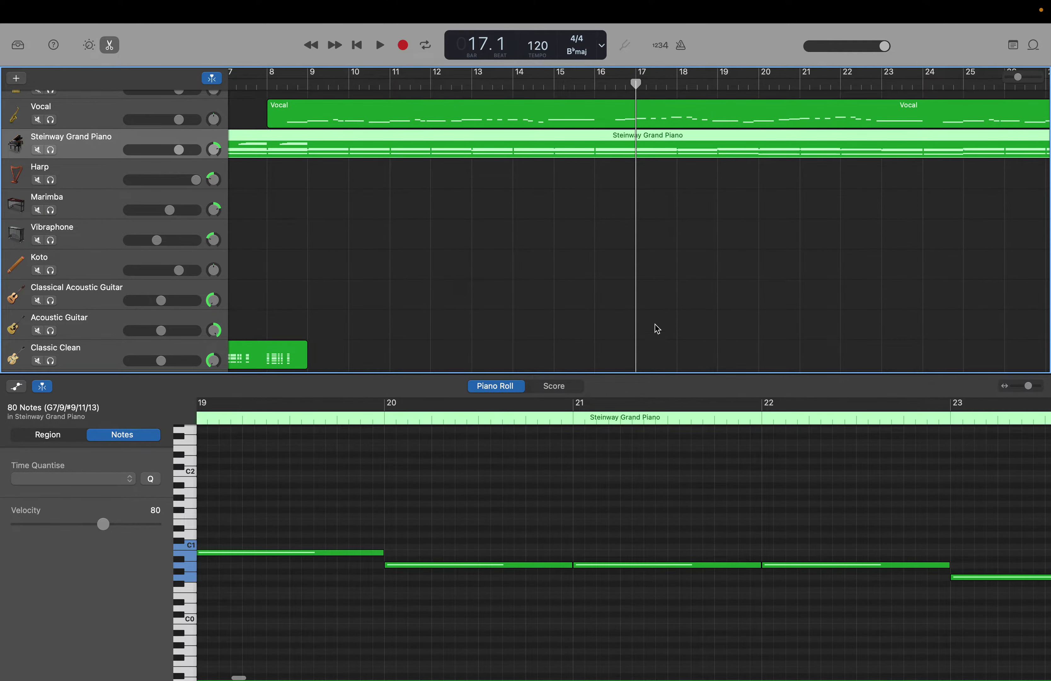
scroll(553, 293, down, 6)
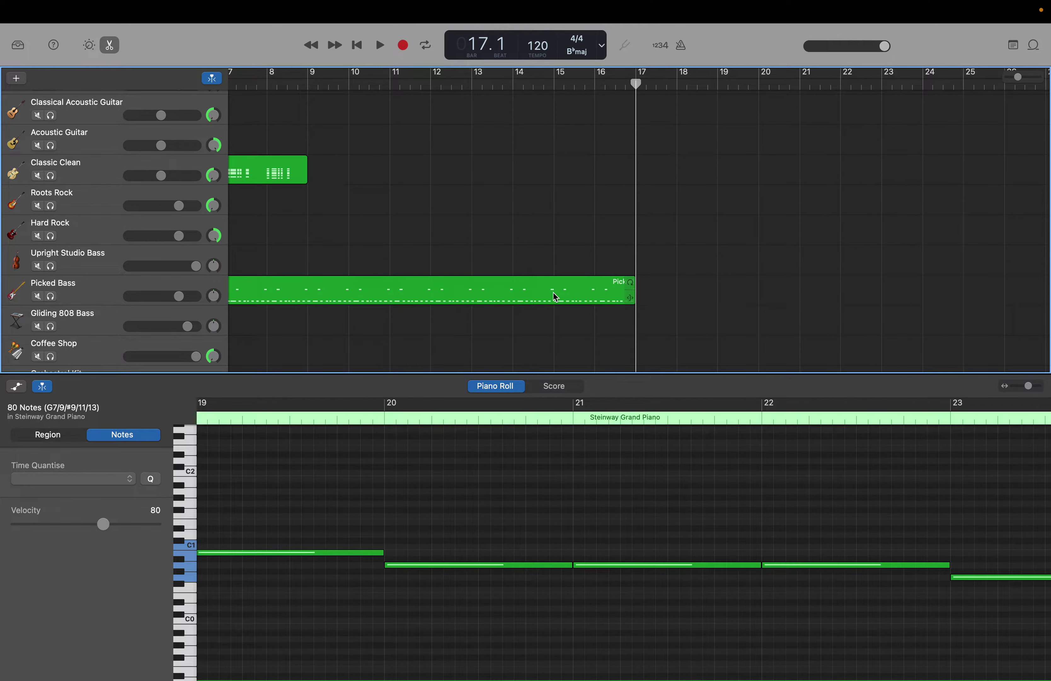
key(period)
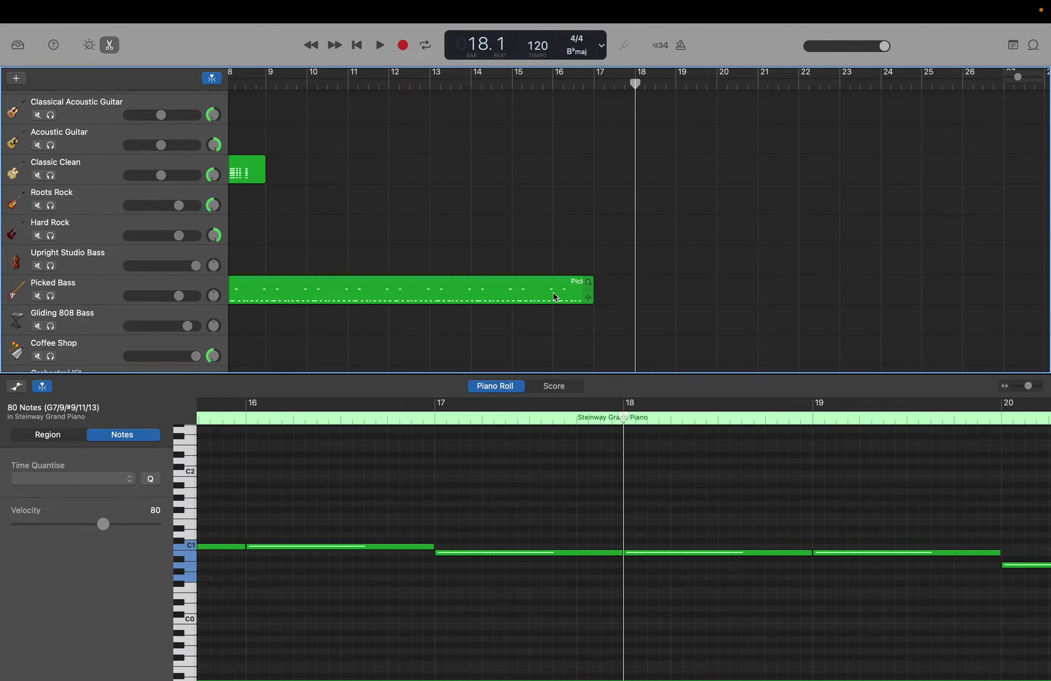
Copy the Picked Bass pattern from bar 16 into bar 17 and lower the copy by one semitone, so its low notes are B1.
click(546, 296)
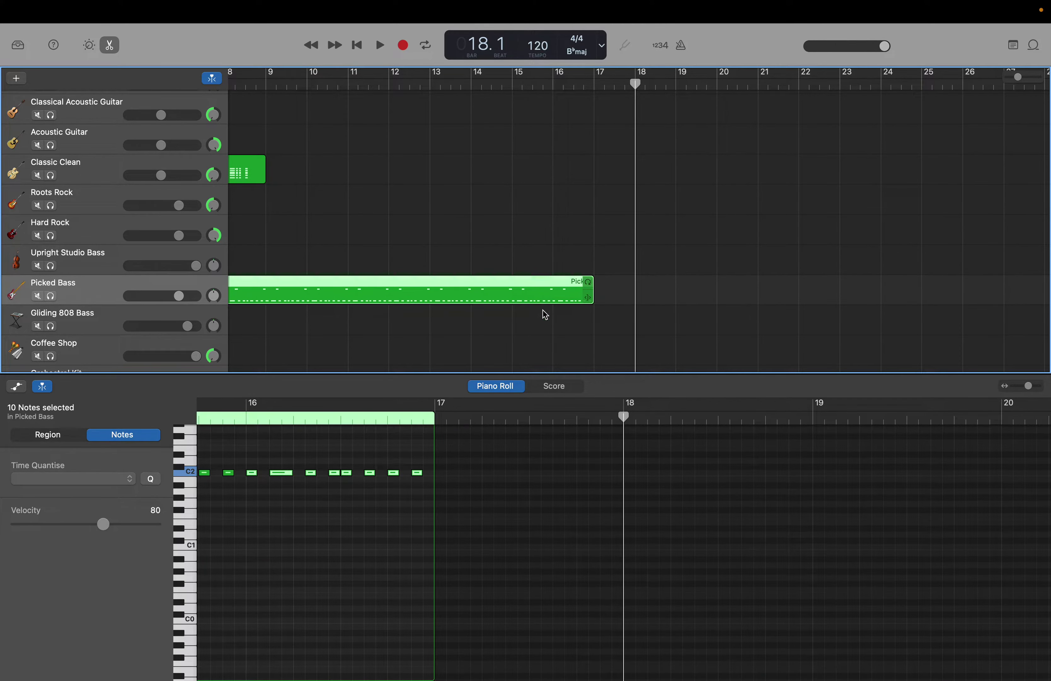
scroll(697, 447, right, 2)
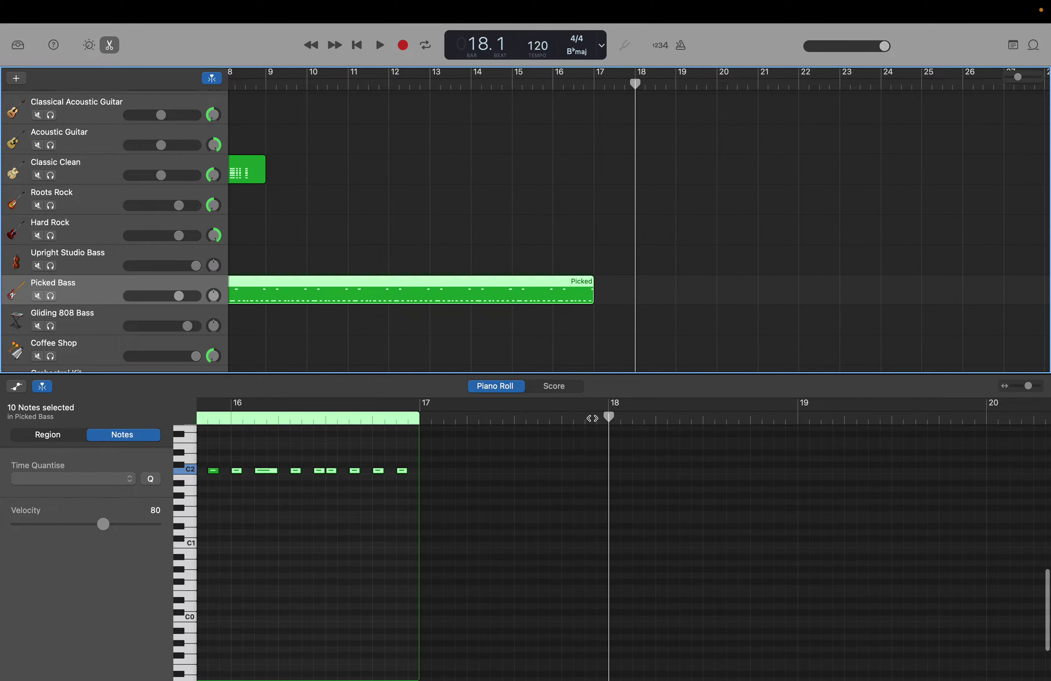
drag(609, 416, 418, 411)
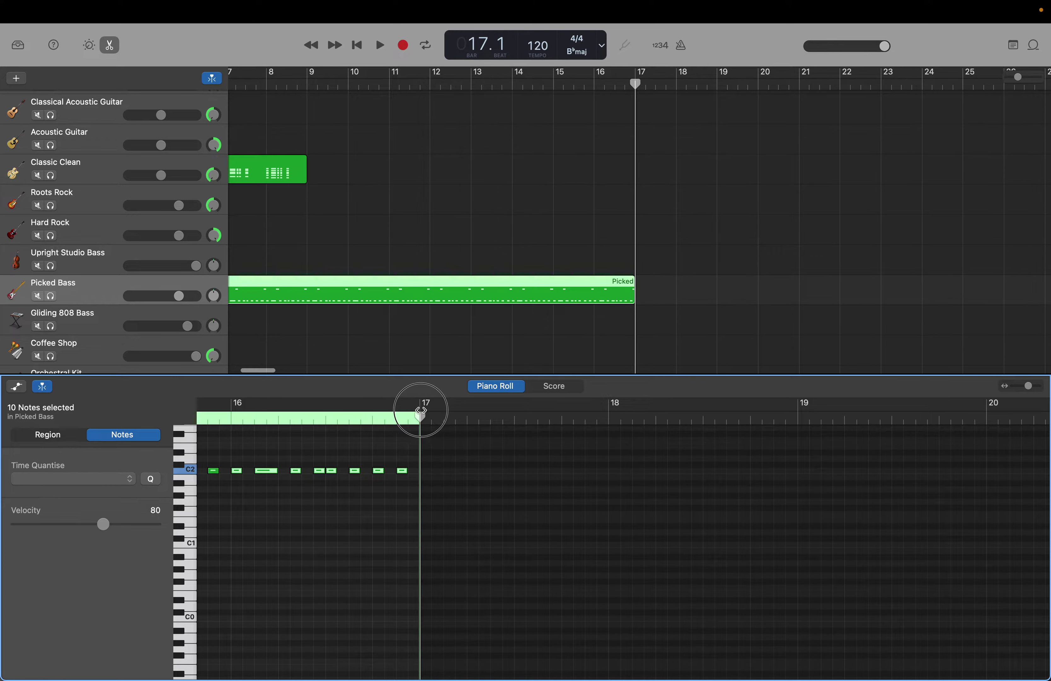
scroll(417, 410, up, 3)
scroll(400, 422, up, 1)
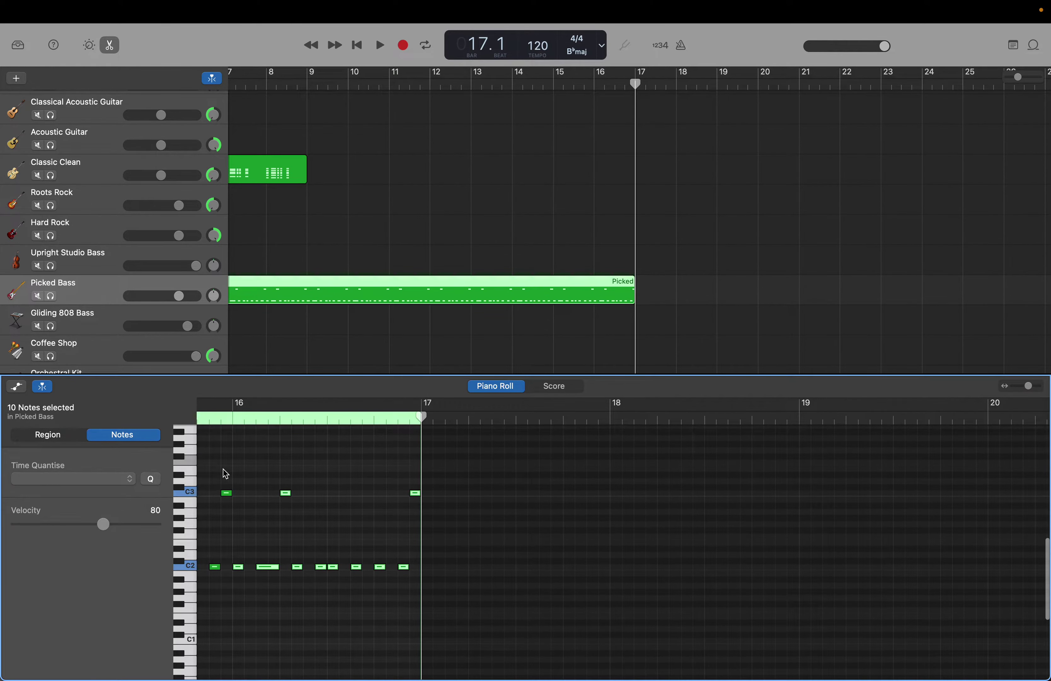
drag(237, 476, 415, 599)
key(super+v)
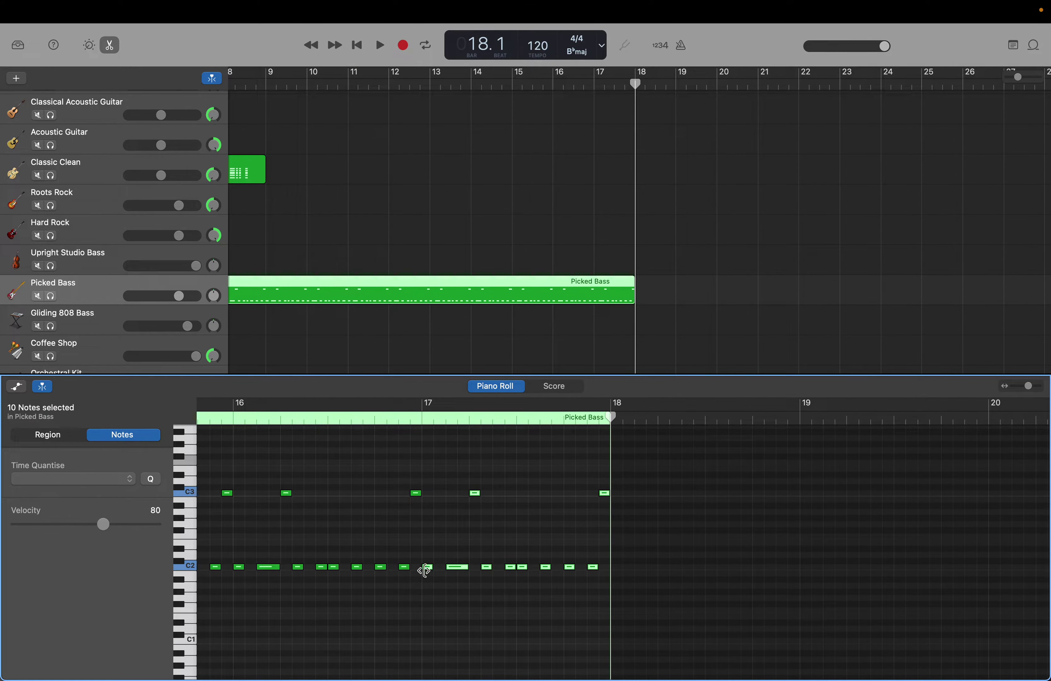
drag(430, 574, 430, 576)
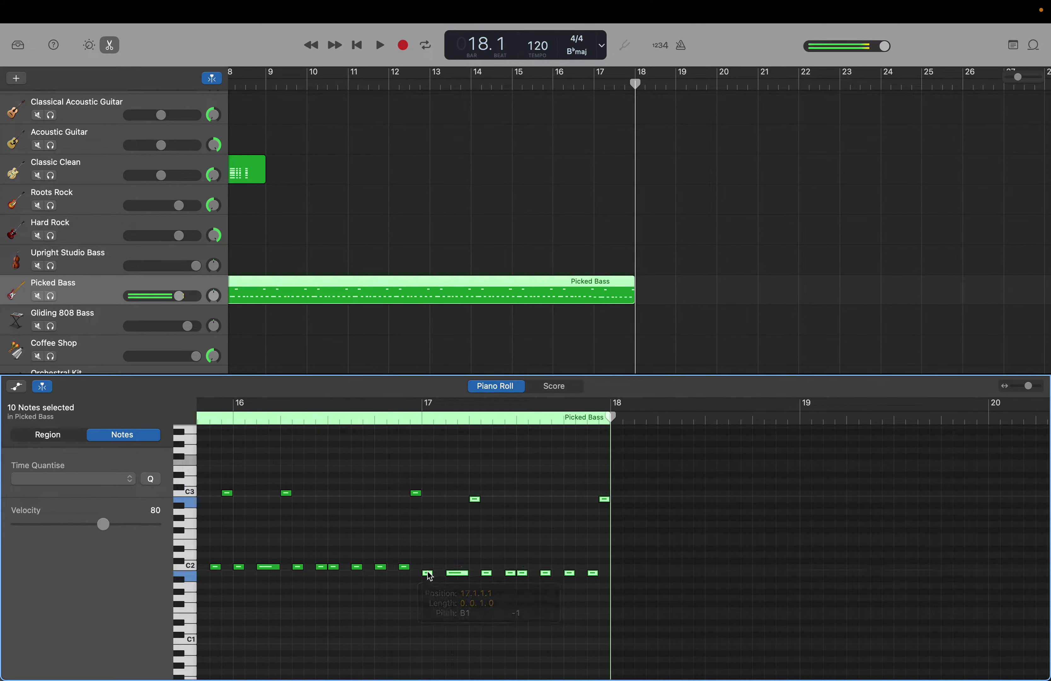
Copy the B1 pattern from bar 17 and paste it into bars 18, 19 and 20.
key(super+c)
key(super+v)
key(super+v)
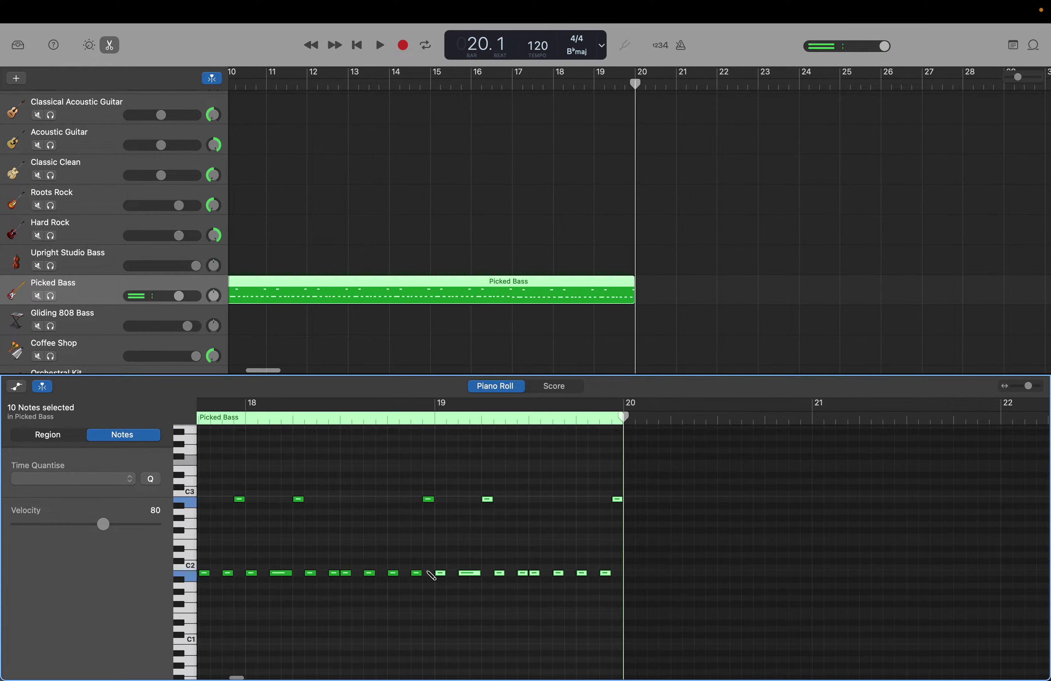
key(super+v)
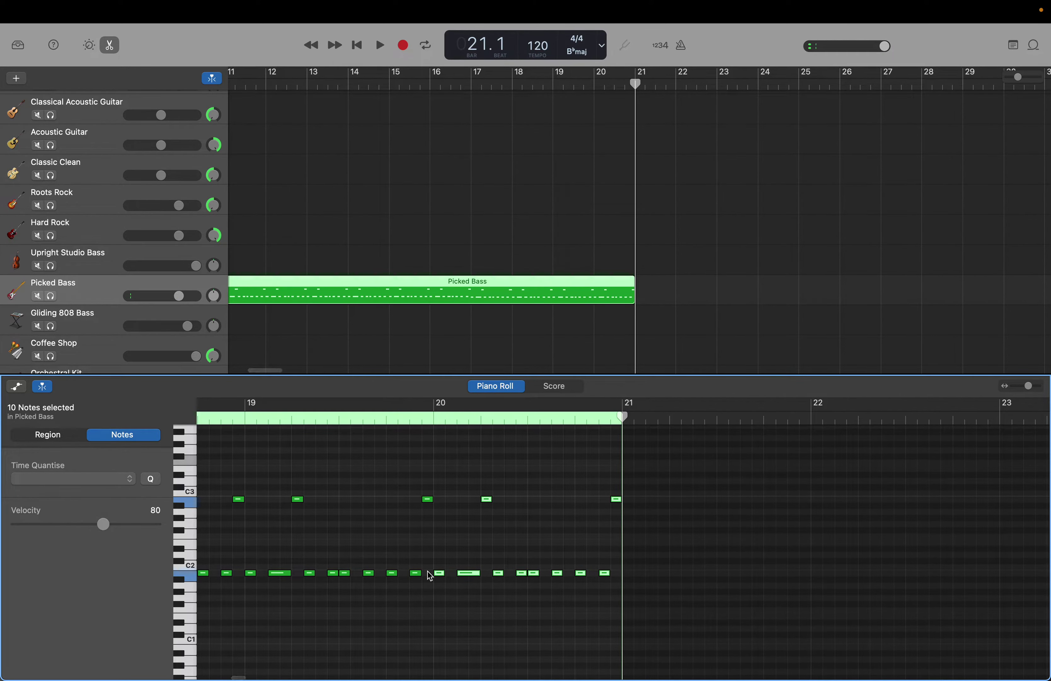
Lower the bar 20 pattern by two semitones to A1 and repeat it in bars 21, 22 and 23.
drag(439, 578, 440, 586)
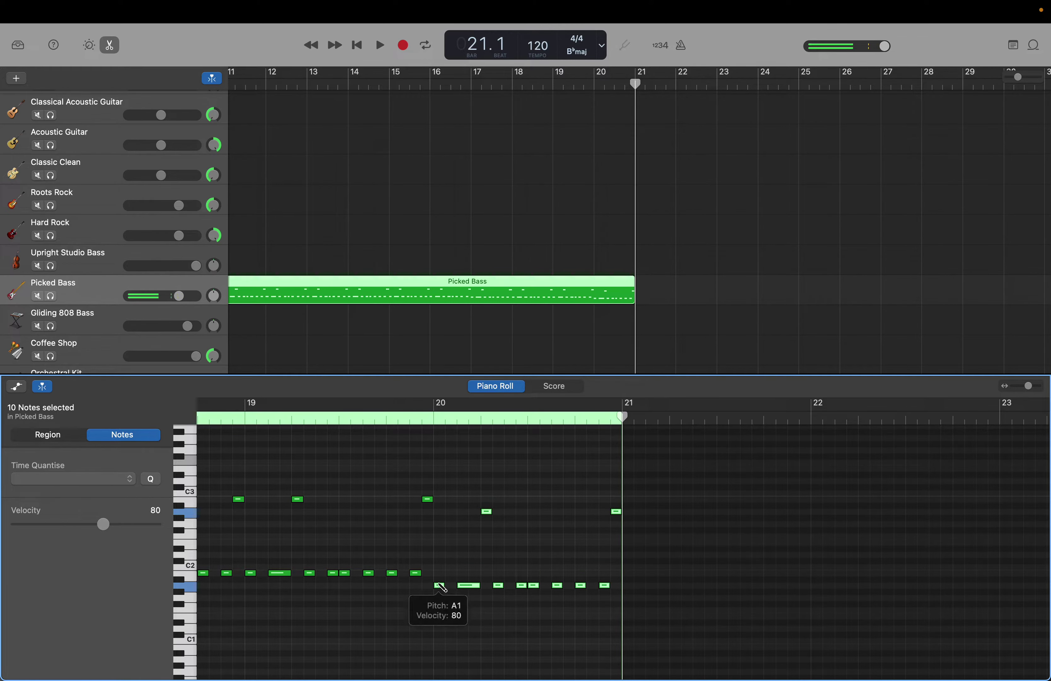
key(super+v)
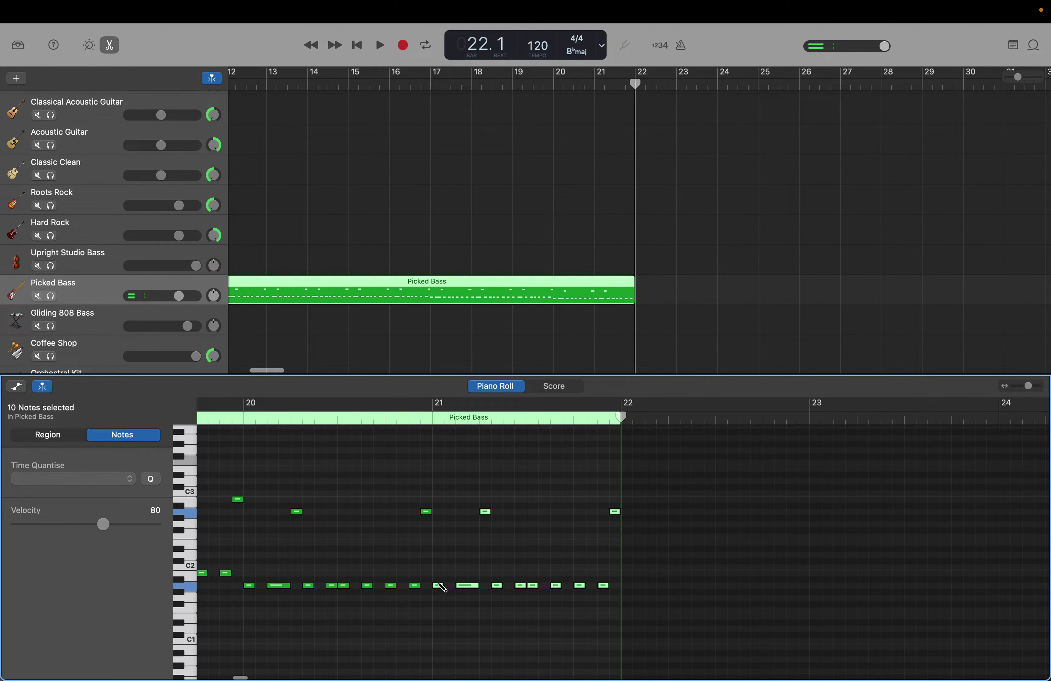
key(super+v)
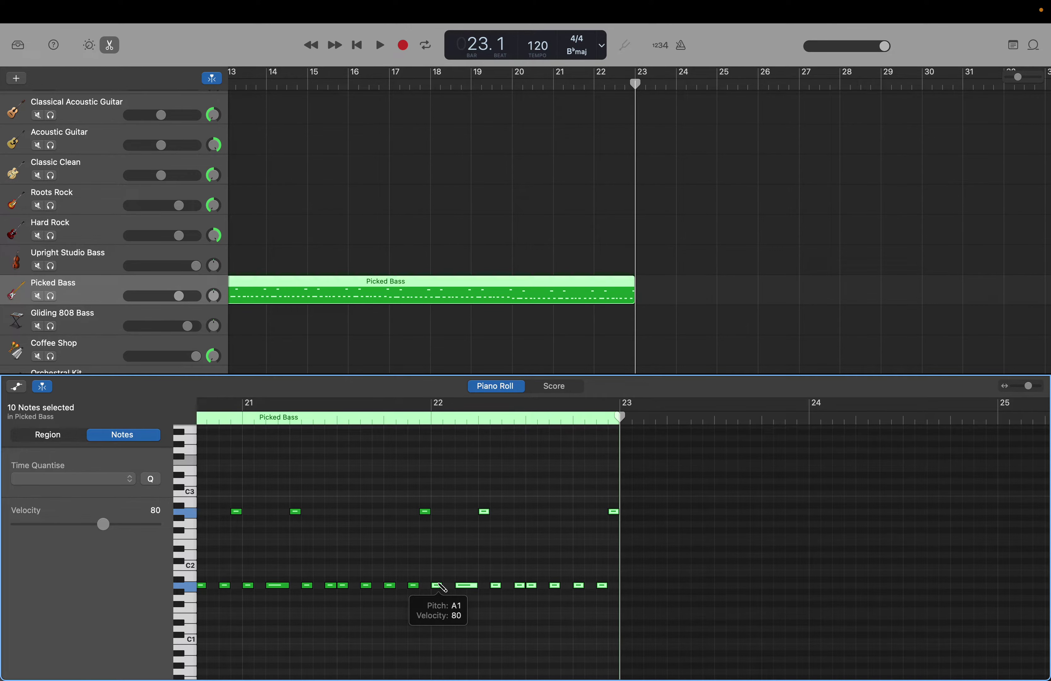
key(super+v)
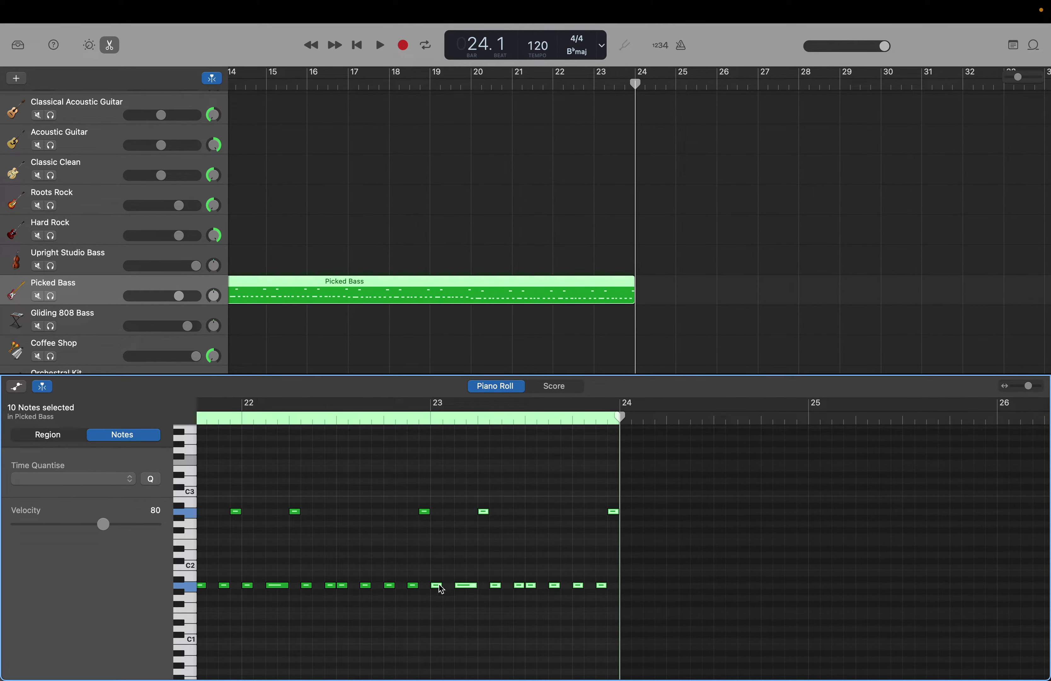
Lower the Picked Bass pattern in bar 23 by two semitones to G1 and repeat it in bar 24.
drag(441, 590, 438, 600)
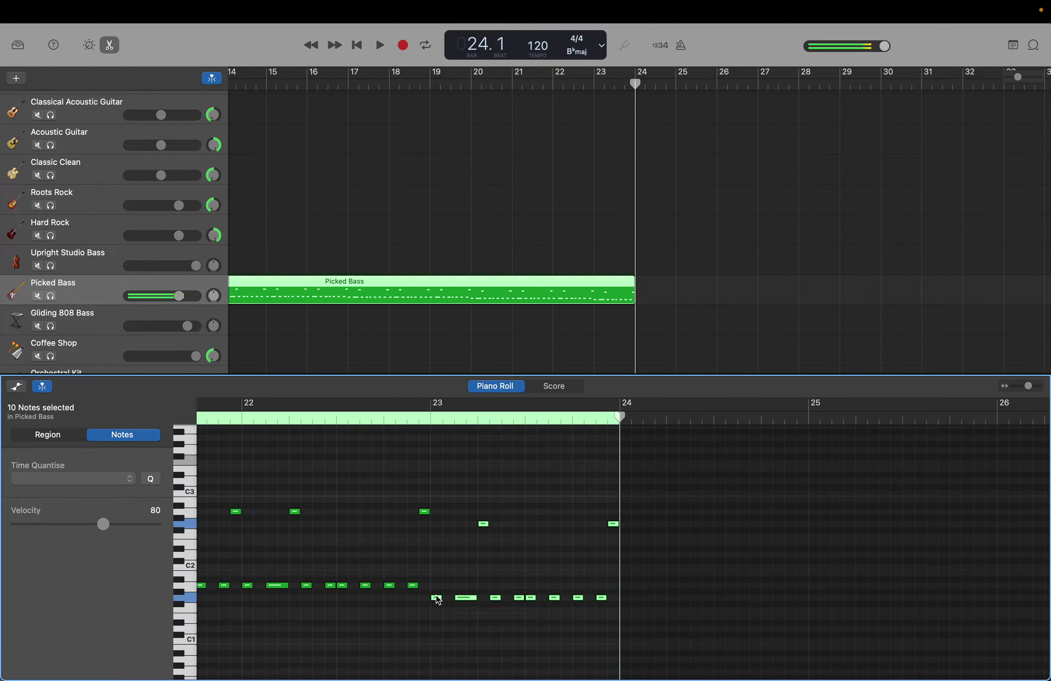
key(super+v)
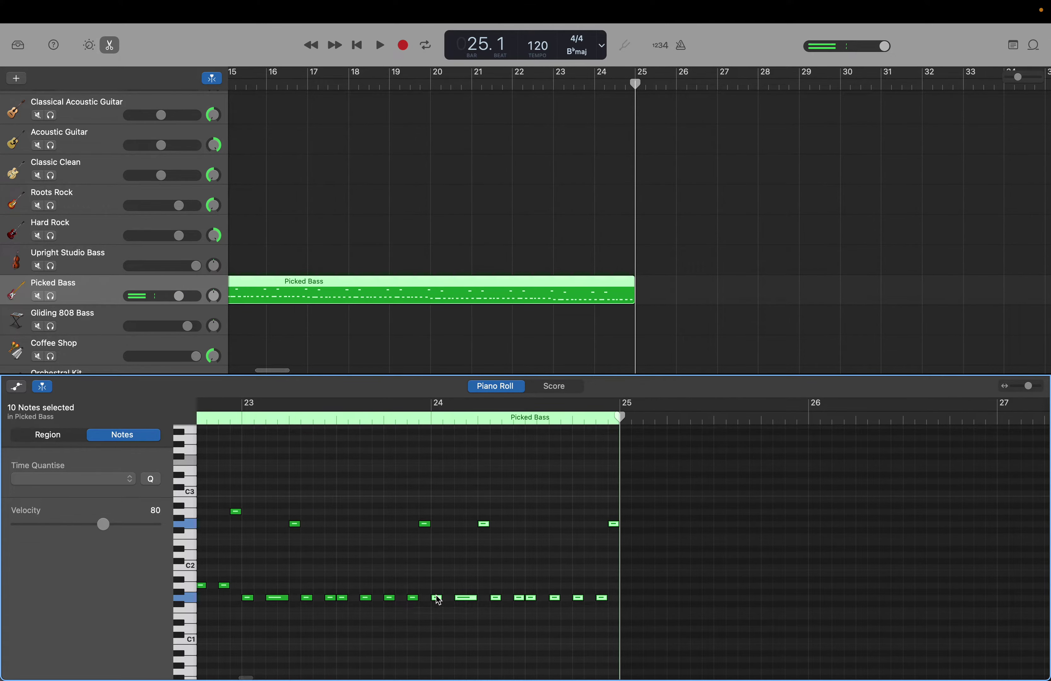
click(439, 600)
Copy all the Picked Bass notes from bar 9 through bar 24 and paste them at bar 25.
scroll(432, 594, left, 10)
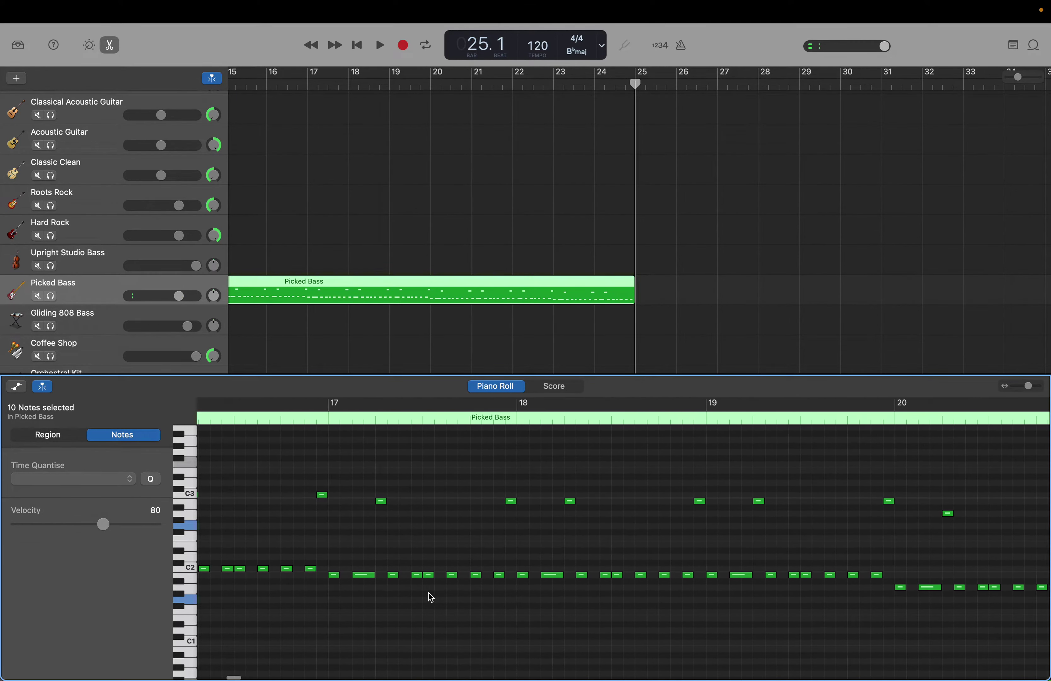
scroll(428, 592, left, 10)
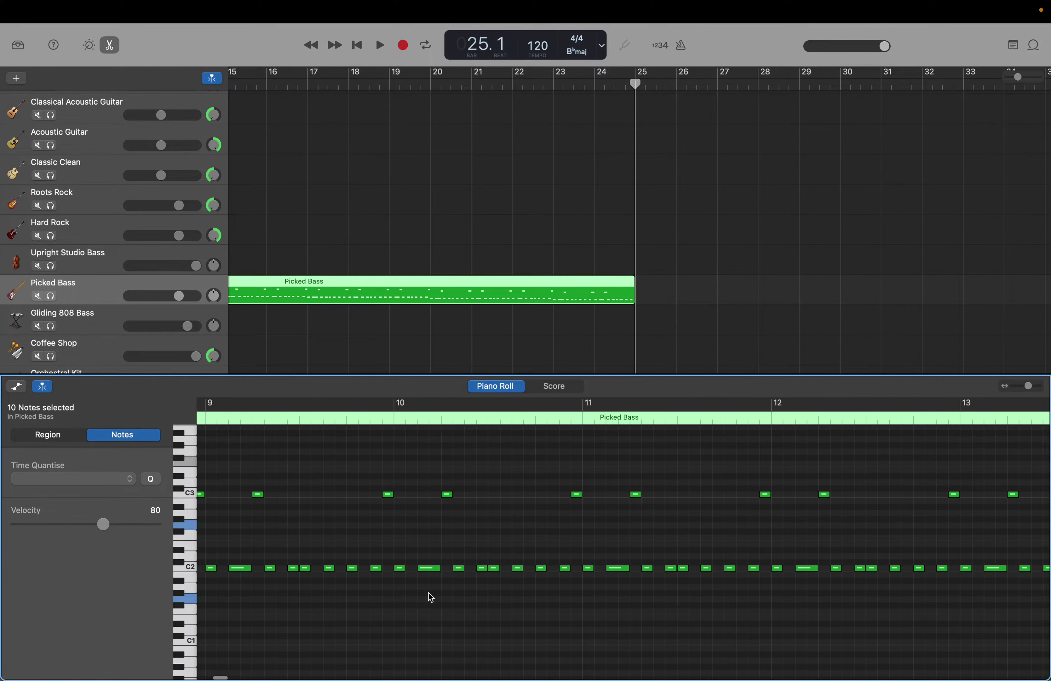
scroll(431, 597, left, 3)
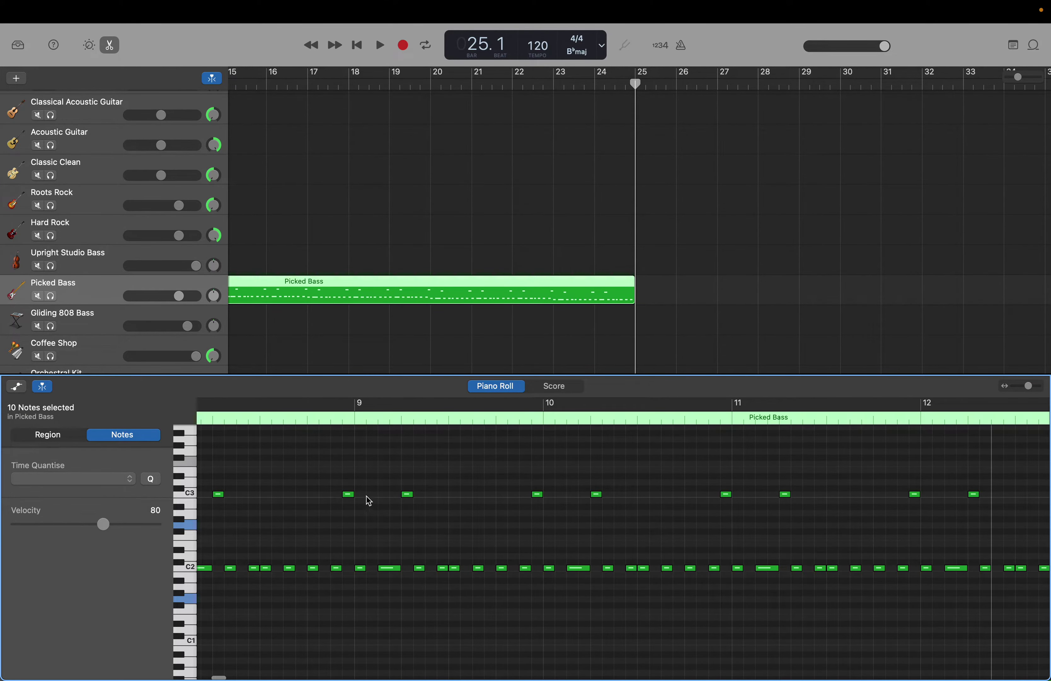
drag(363, 473, 1042, 570)
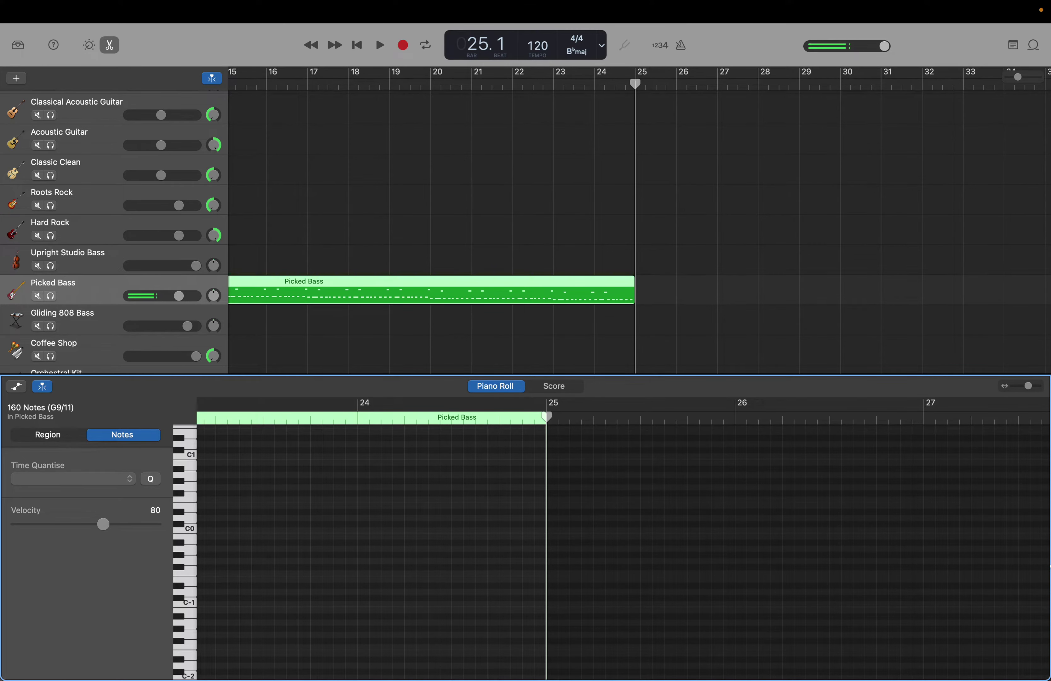
key(super+v)
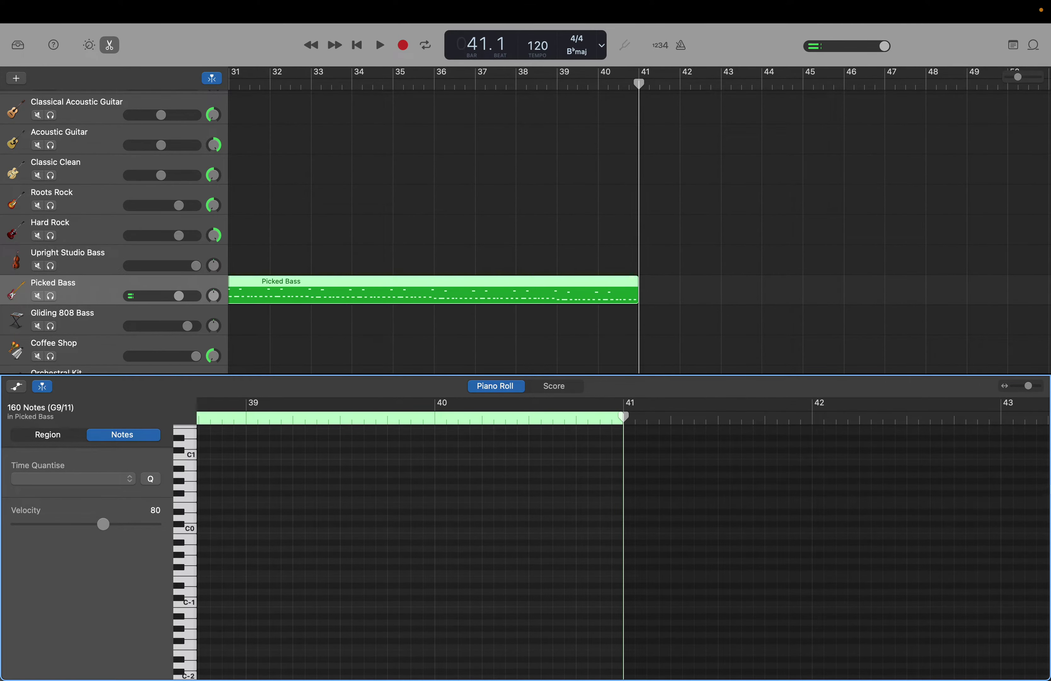
Play the arrangement from bar 1 to check the bass part, and stop playback at bar 40.
key(Return)
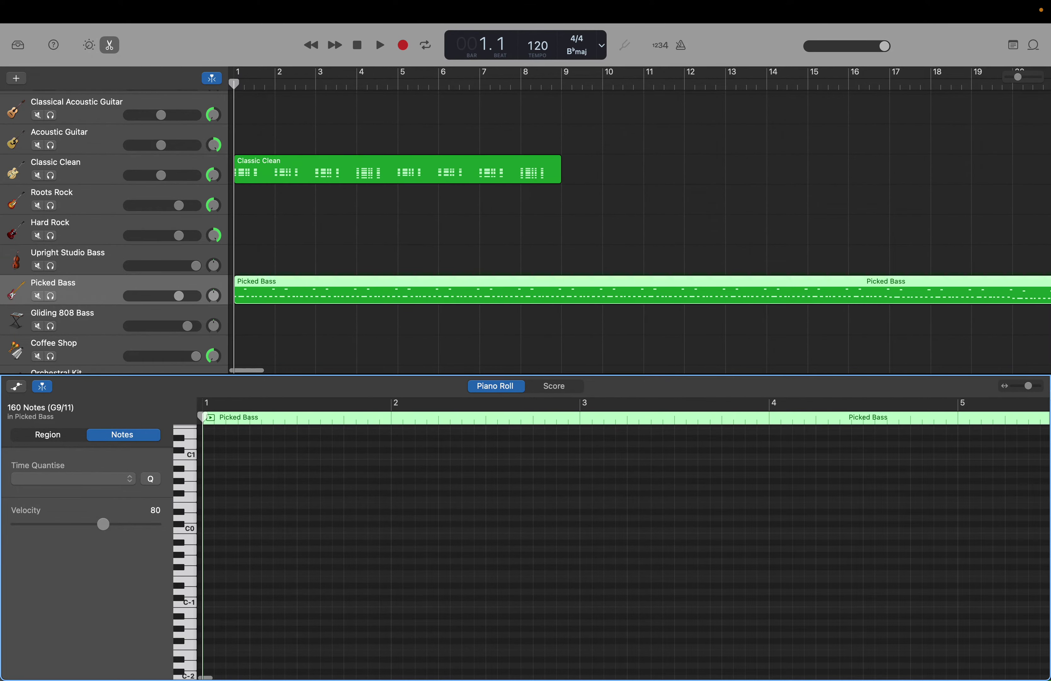
click(376, 37)
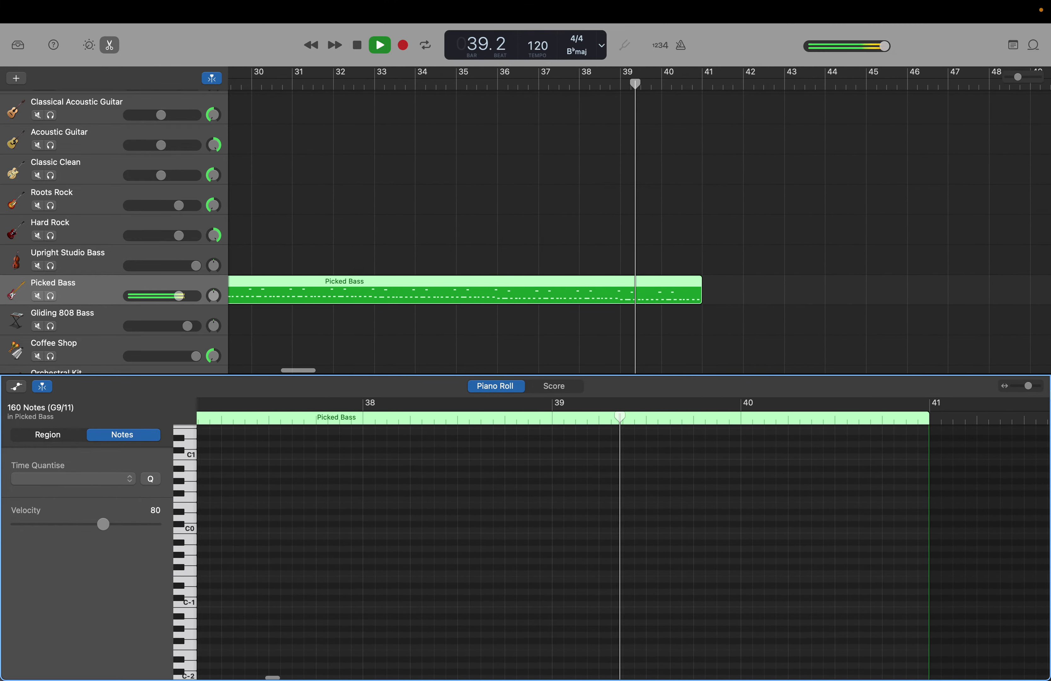
key(space)
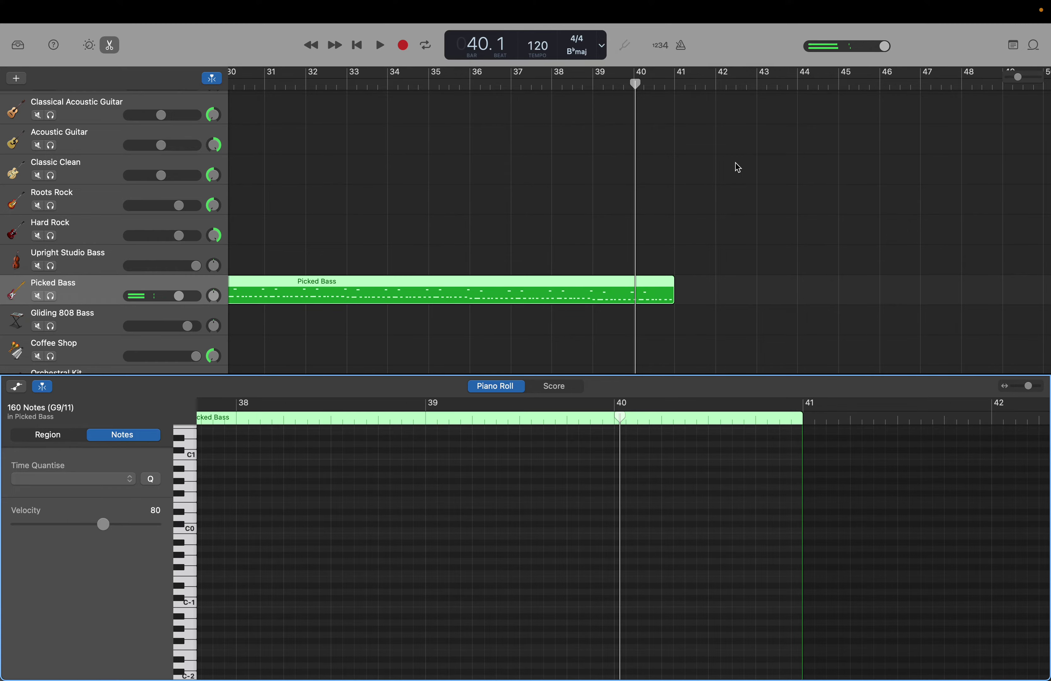
Examine the low notes of the Steinway Grand Piano region from bar 25 to bar 41, and back to bar 9.
scroll(737, 167, up, 10)
click(618, 161)
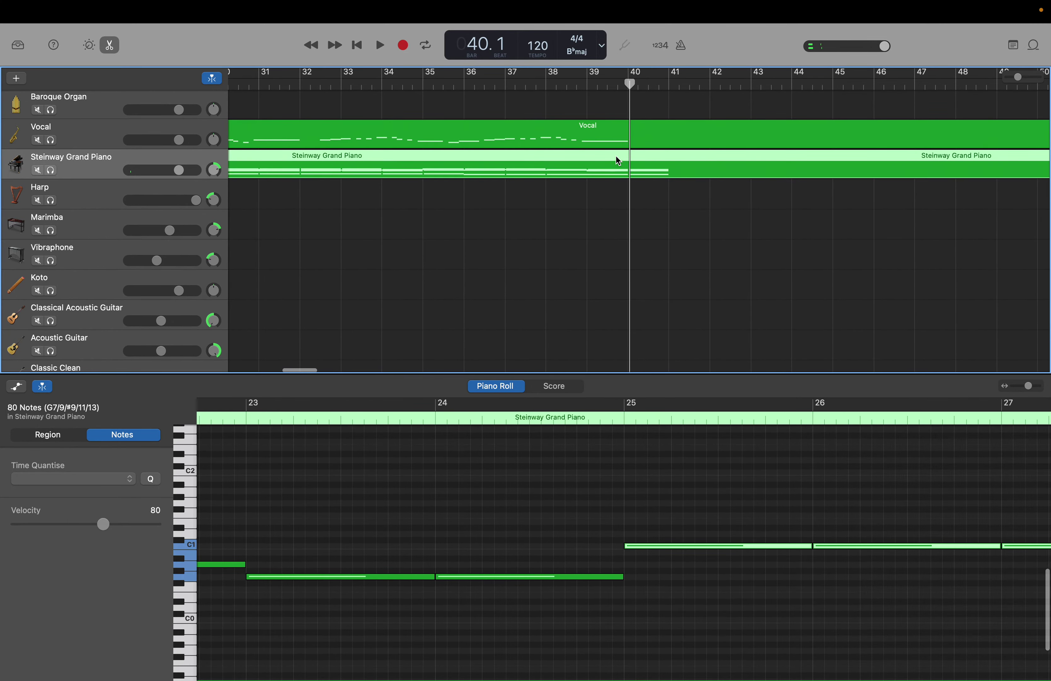
scroll(686, 449, right, 15)
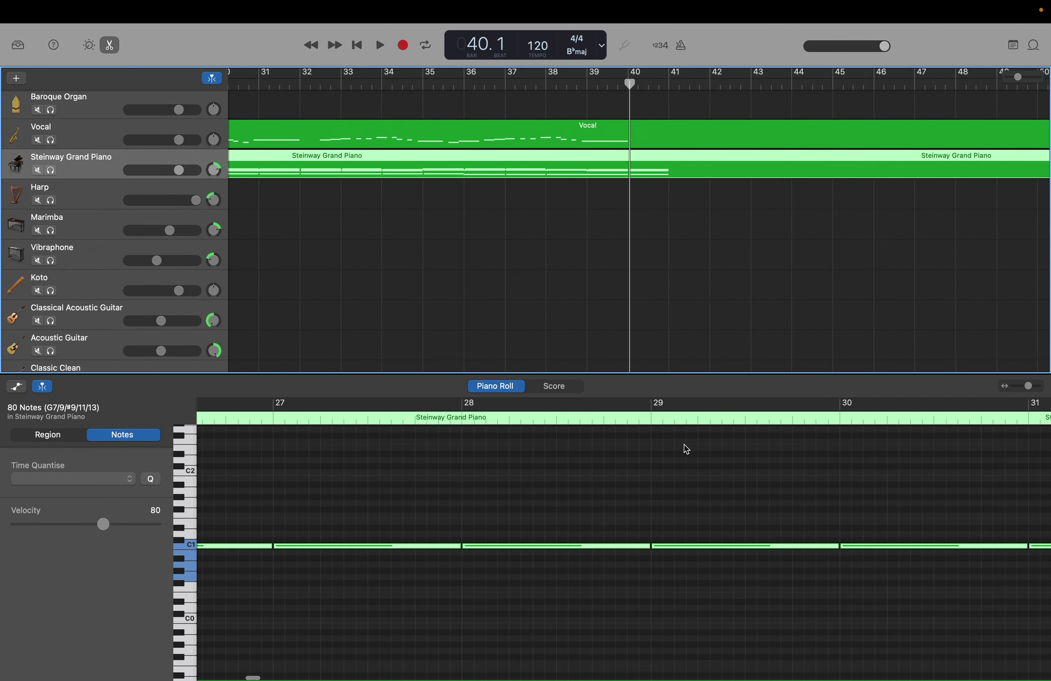
scroll(686, 449, right, 8)
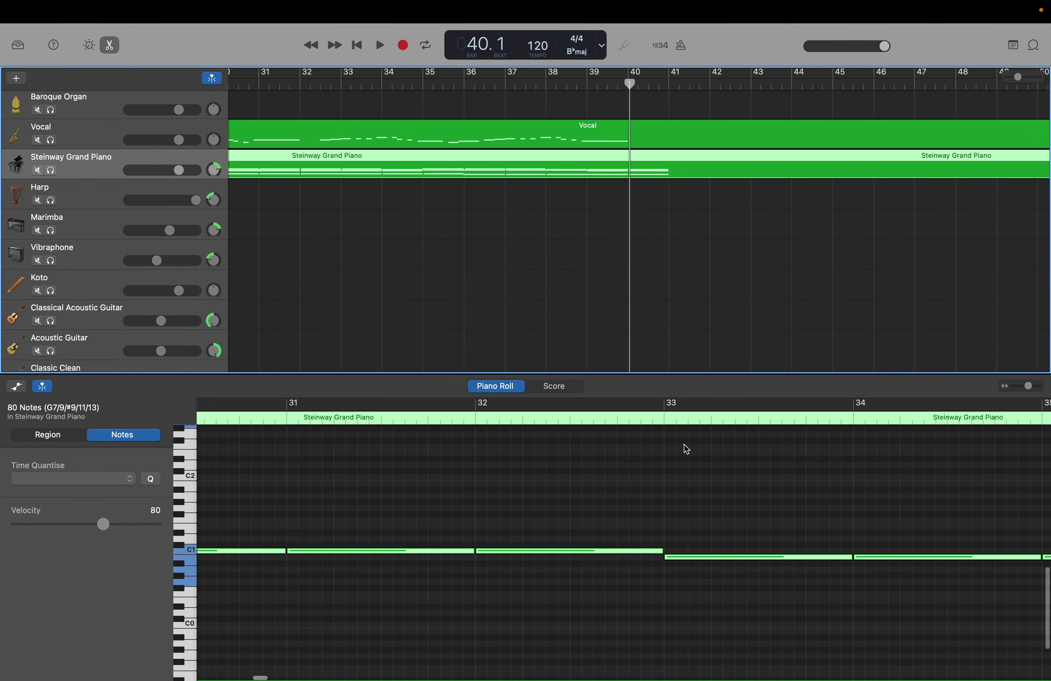
scroll(687, 449, right, 10)
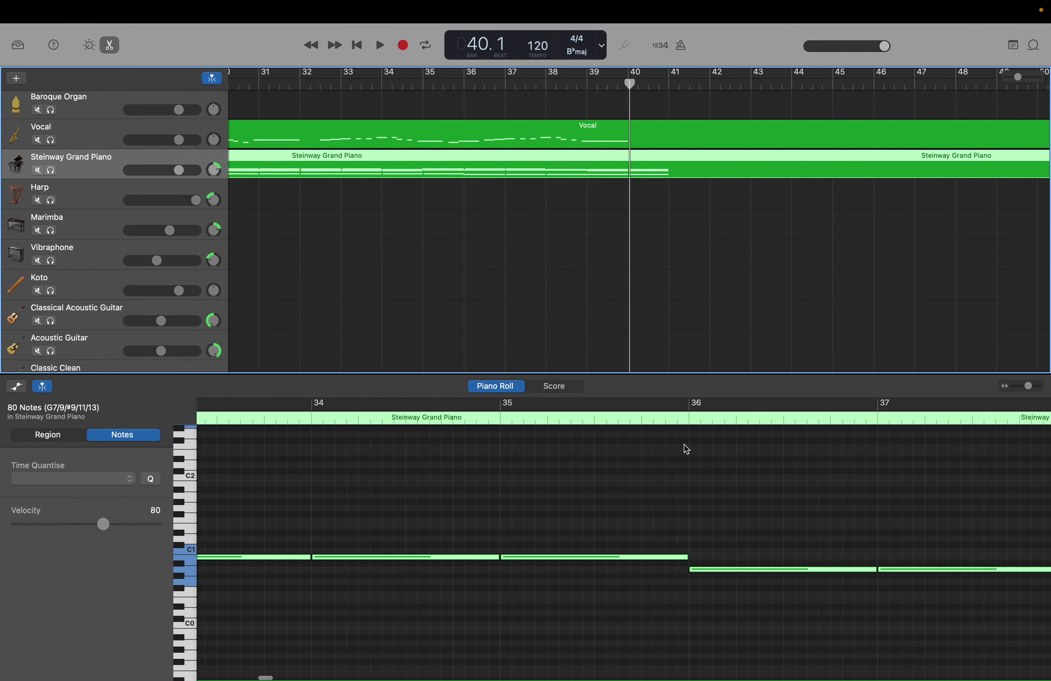
scroll(686, 449, right, 8)
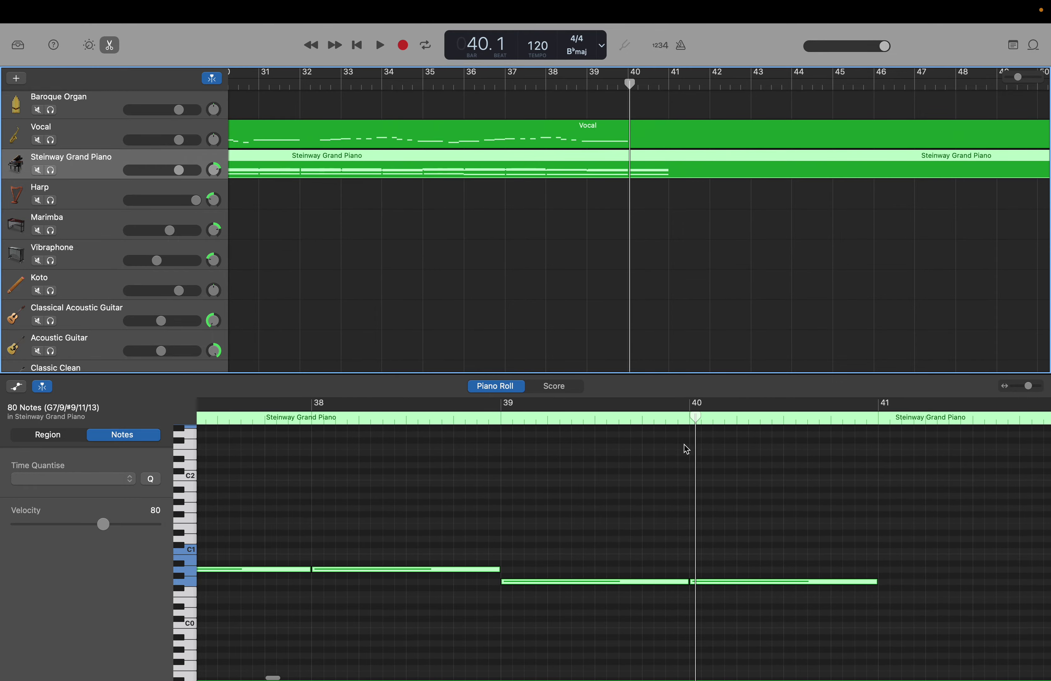
scroll(686, 449, down, 1)
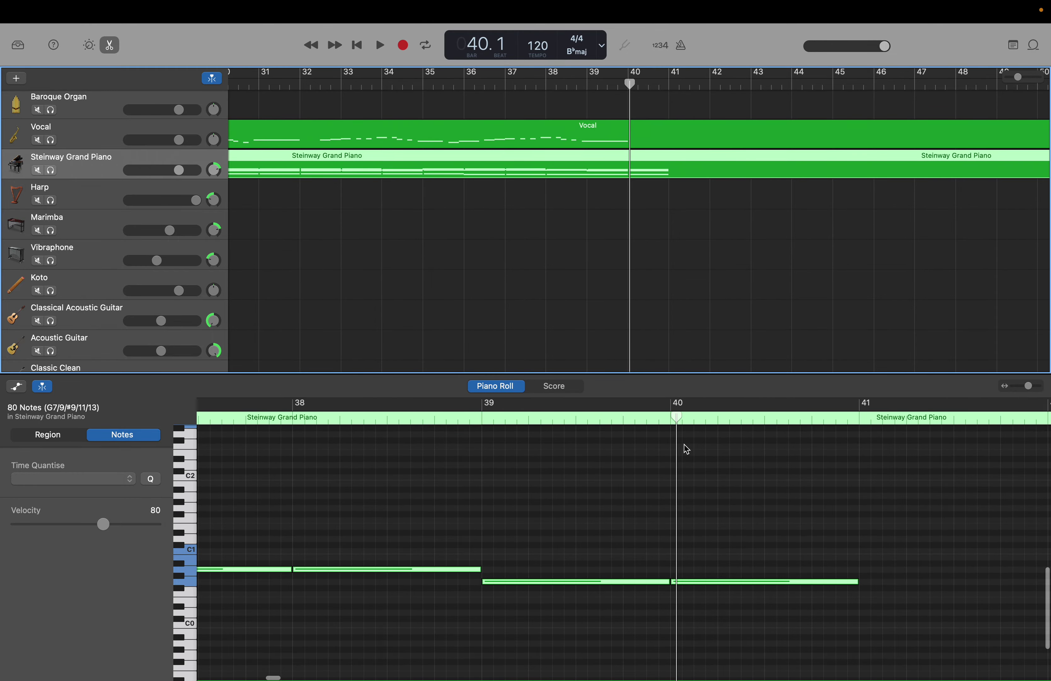
scroll(686, 449, left, 20)
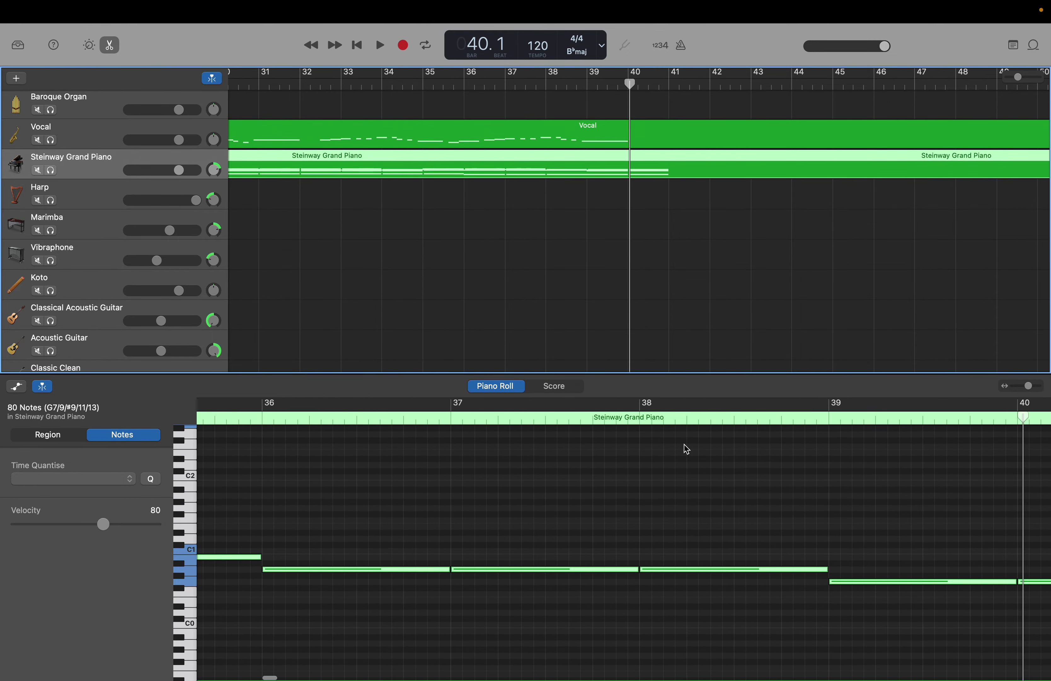
scroll(686, 448, left, 20)
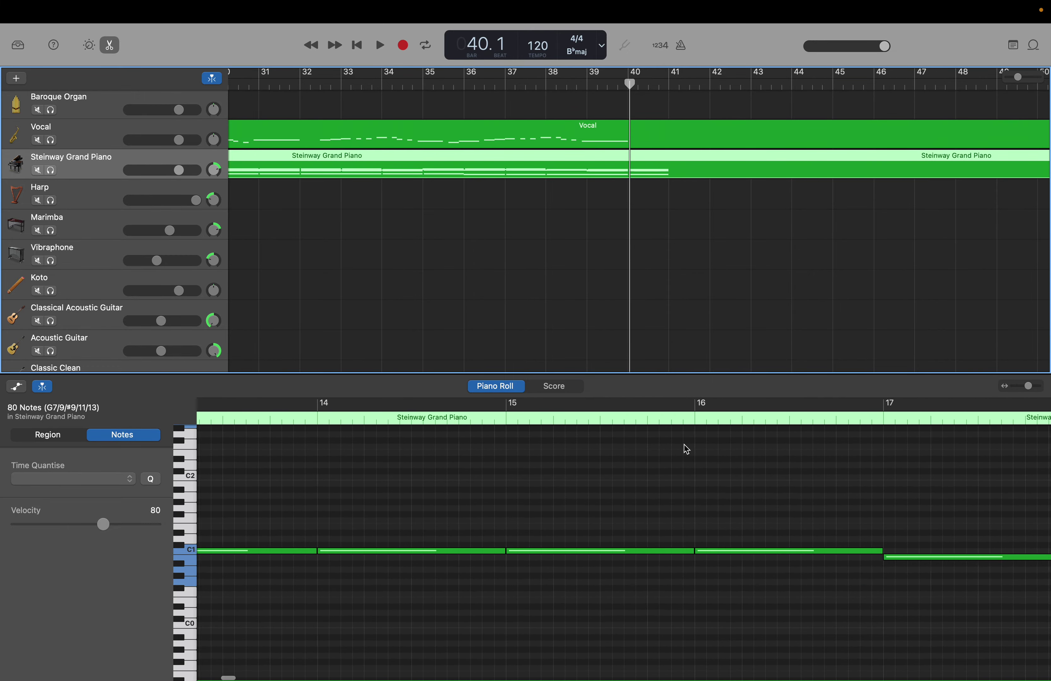
scroll(588, 253, left, 10)
Return to the tracks below the piano and set the playhead position to bar 9.
scroll(588, 253, down, 3)
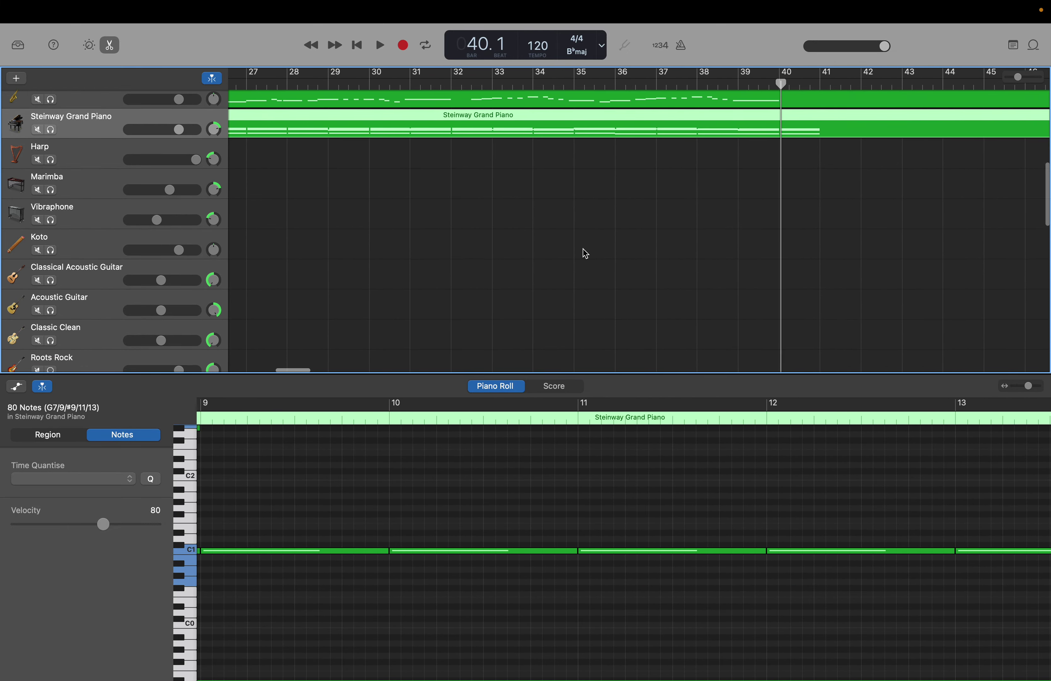
scroll(586, 253, left, 2)
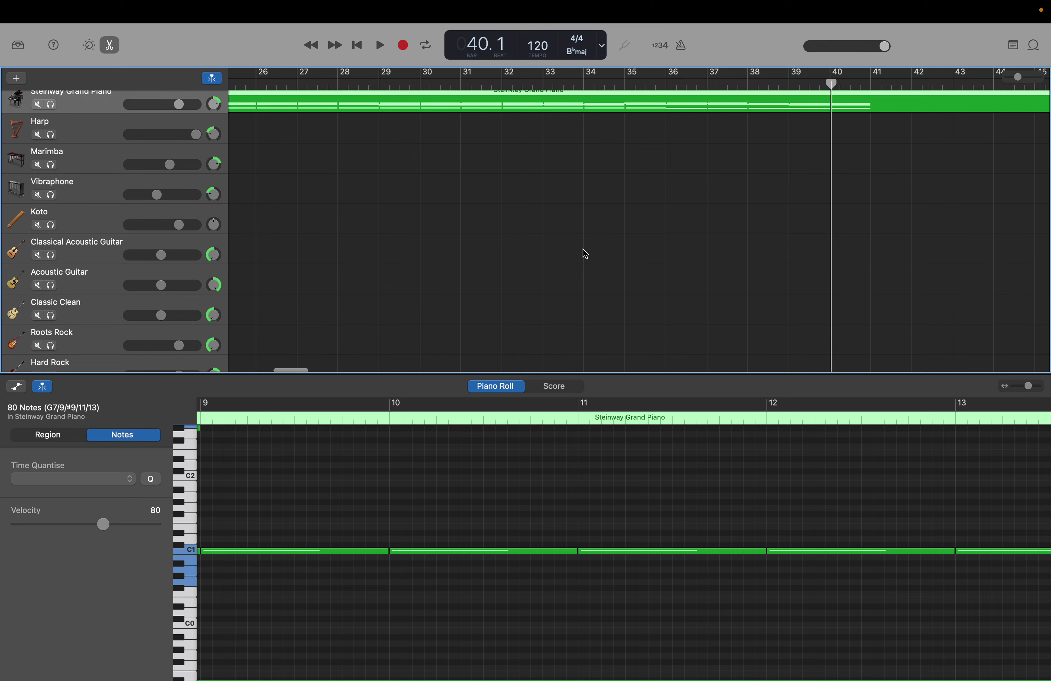
double_click(474, 42)
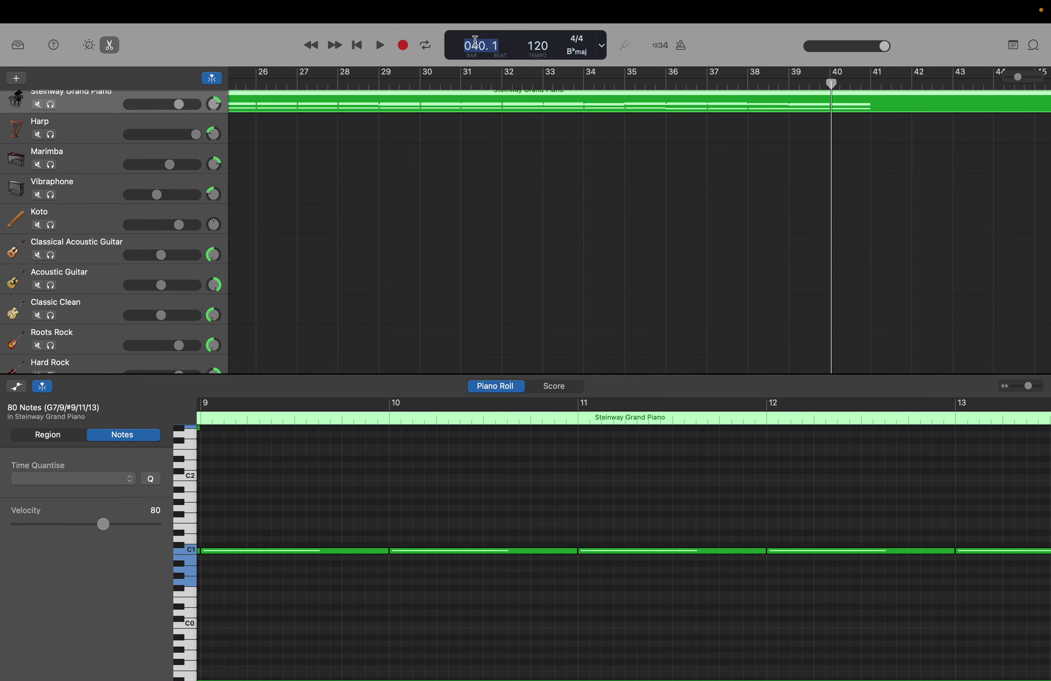
text(9)
key(Return)
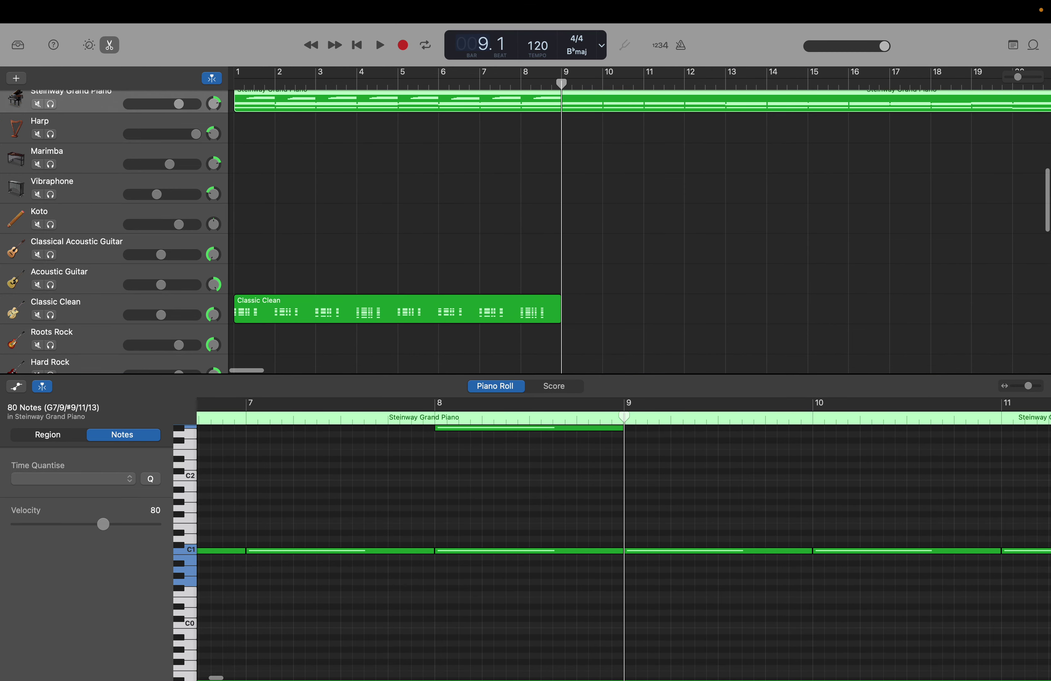